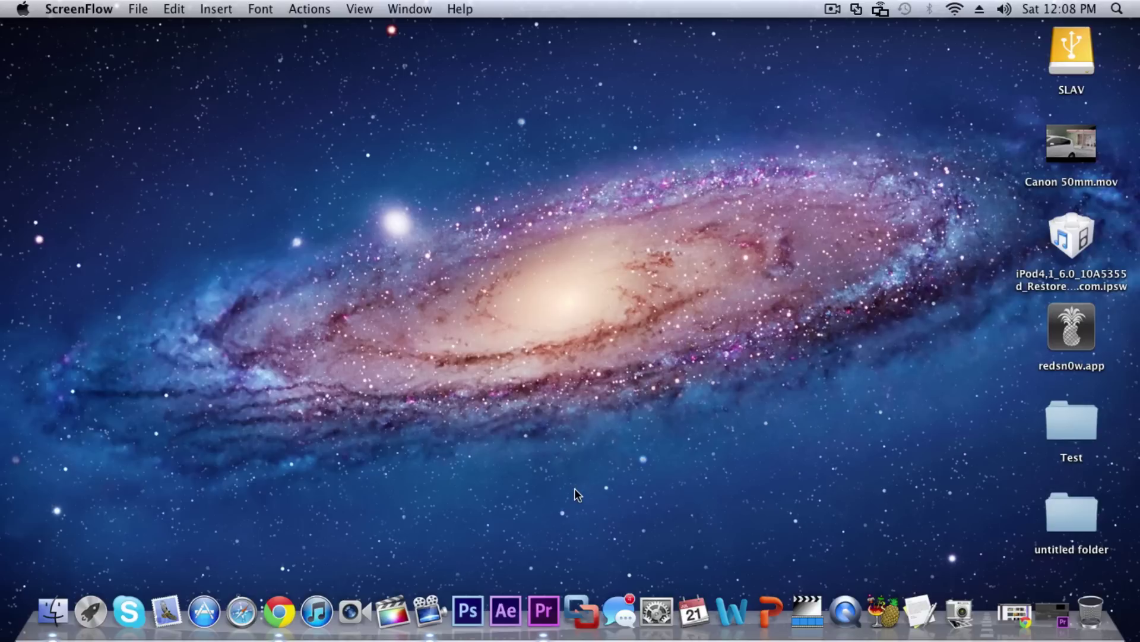
# - Place the MVI_2458.MOV clip at the start of Sequence 02 on Video 1 and Audio 1
pyautogui.click(543, 617)
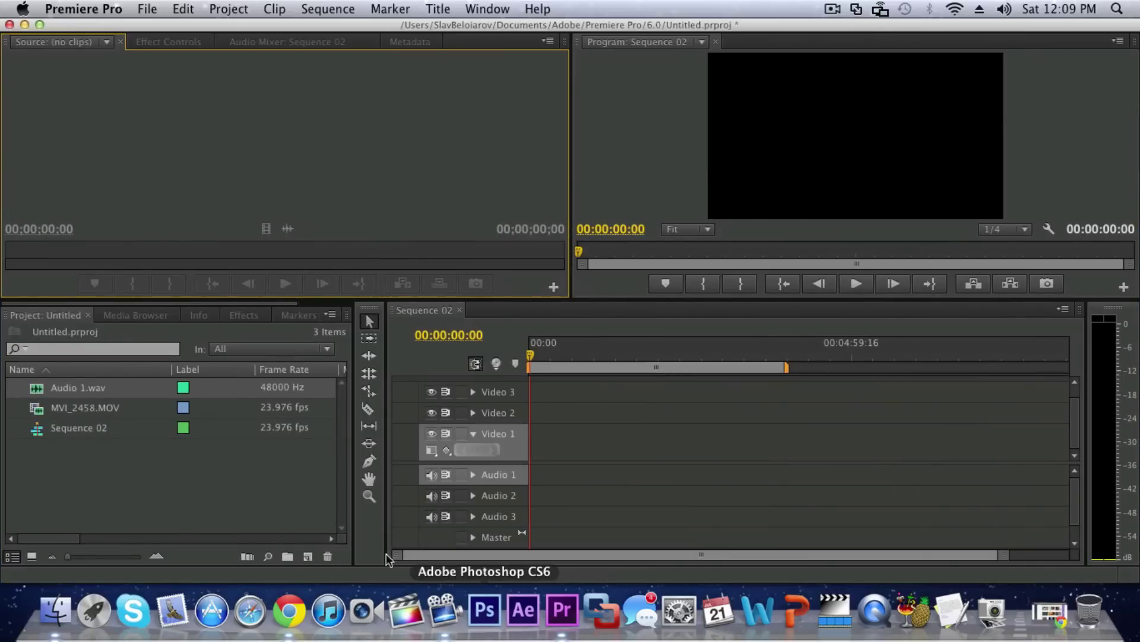
pyautogui.moveTo(64, 407)
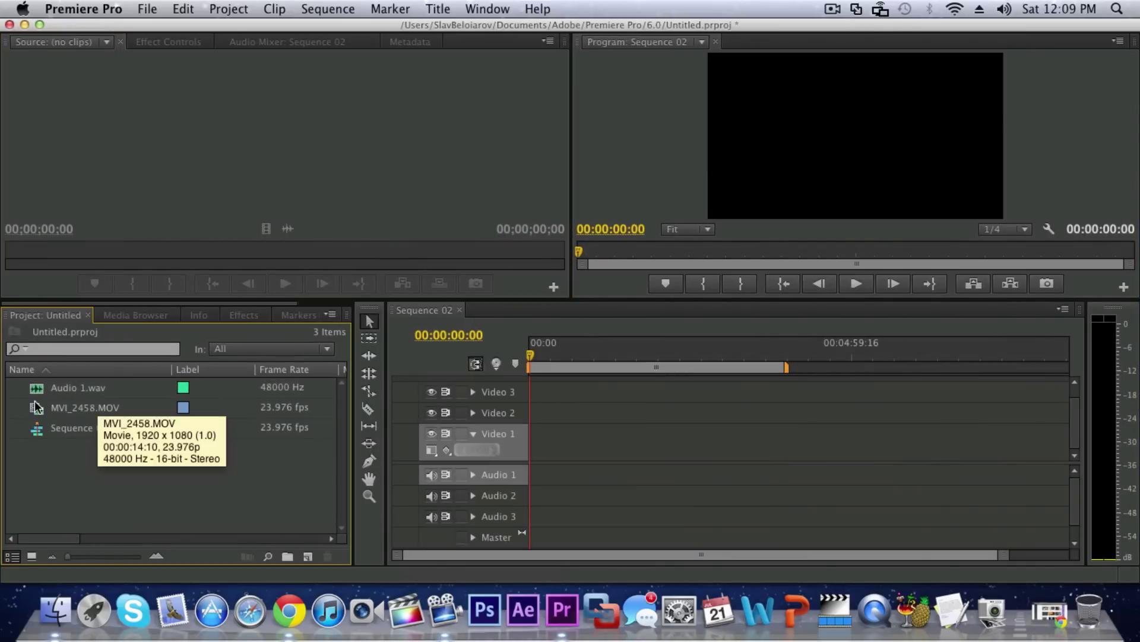
pyautogui.moveTo(58, 411); pyautogui.dragTo(508, 439)
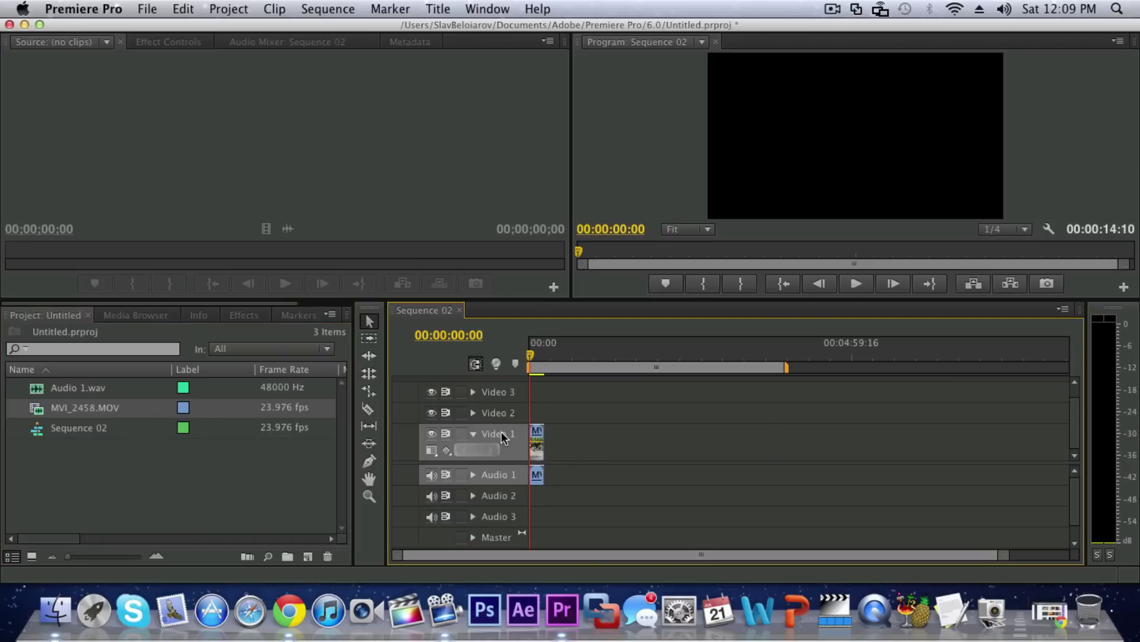
# - Scrub the playhead to preview the clip, then select it with its linked audio
pyautogui.moveTo(519, 355)
pyautogui.mouseDown()
pyautogui.moveTo(543, 356)
pyautogui.moveTo(522, 364)
pyautogui.mouseUp()
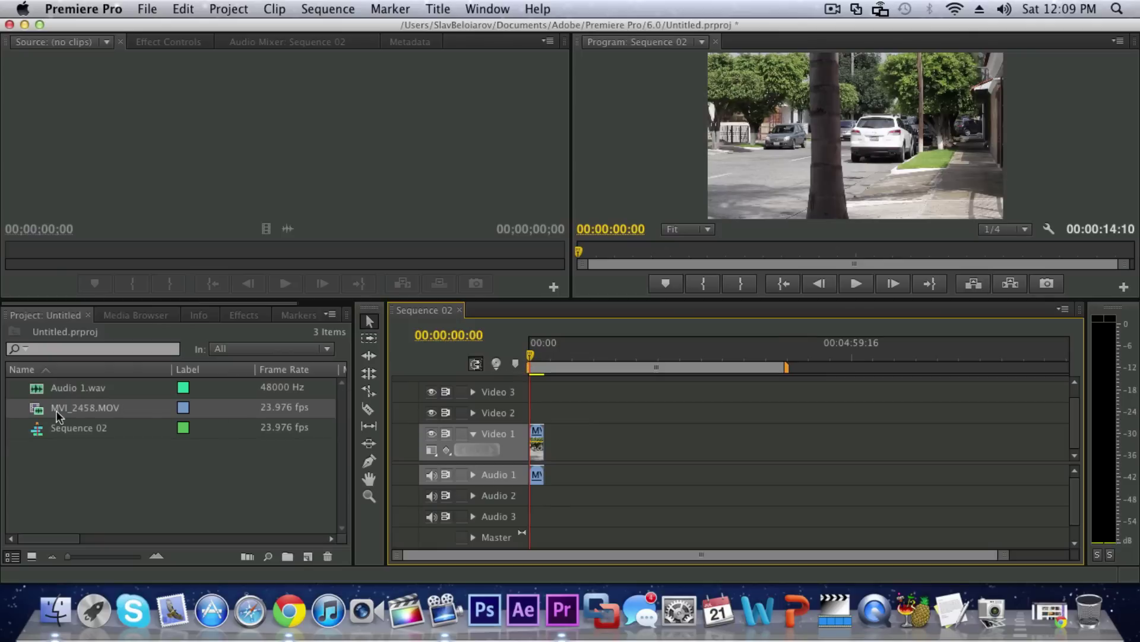
pyautogui.moveTo(58, 427)
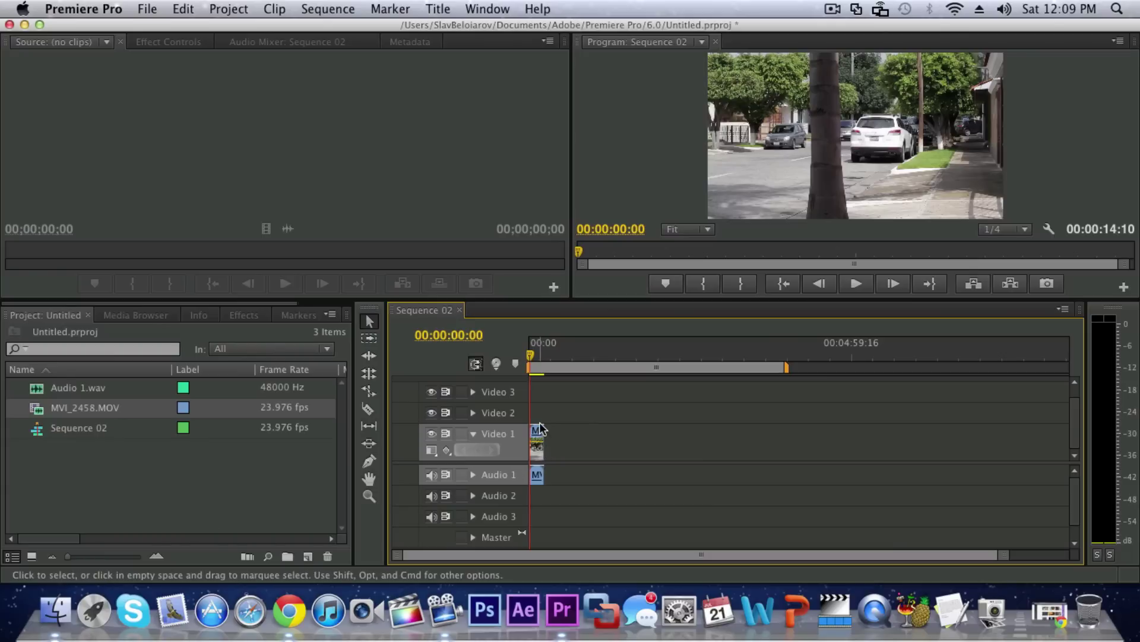
pyautogui.moveTo(529, 357); pyautogui.dragTo(526, 358)
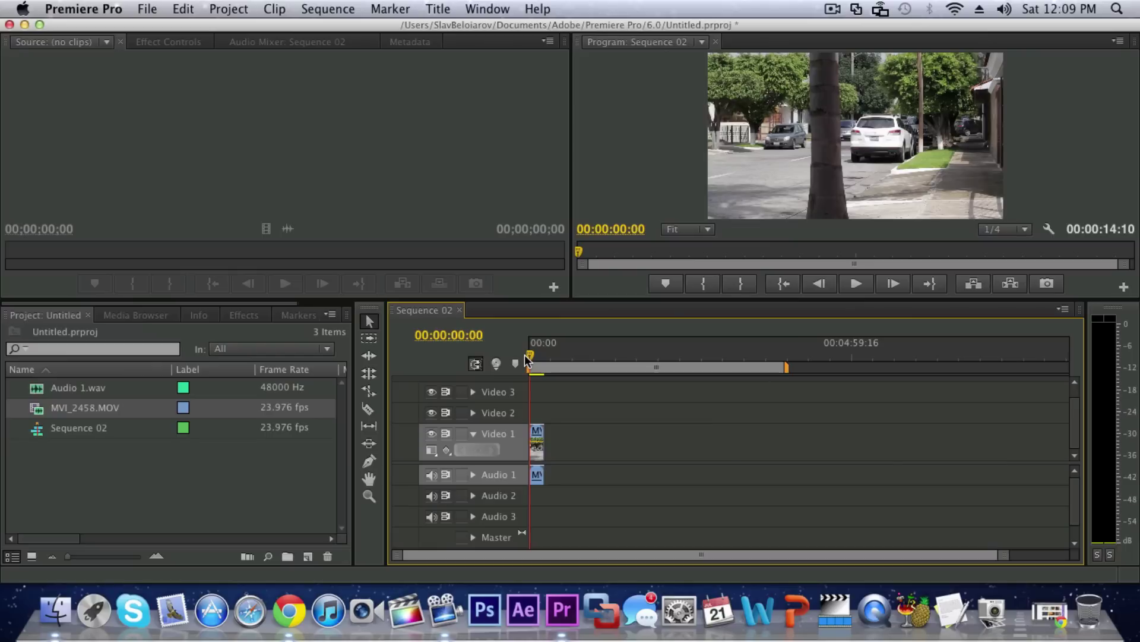
pyautogui.click(539, 432)
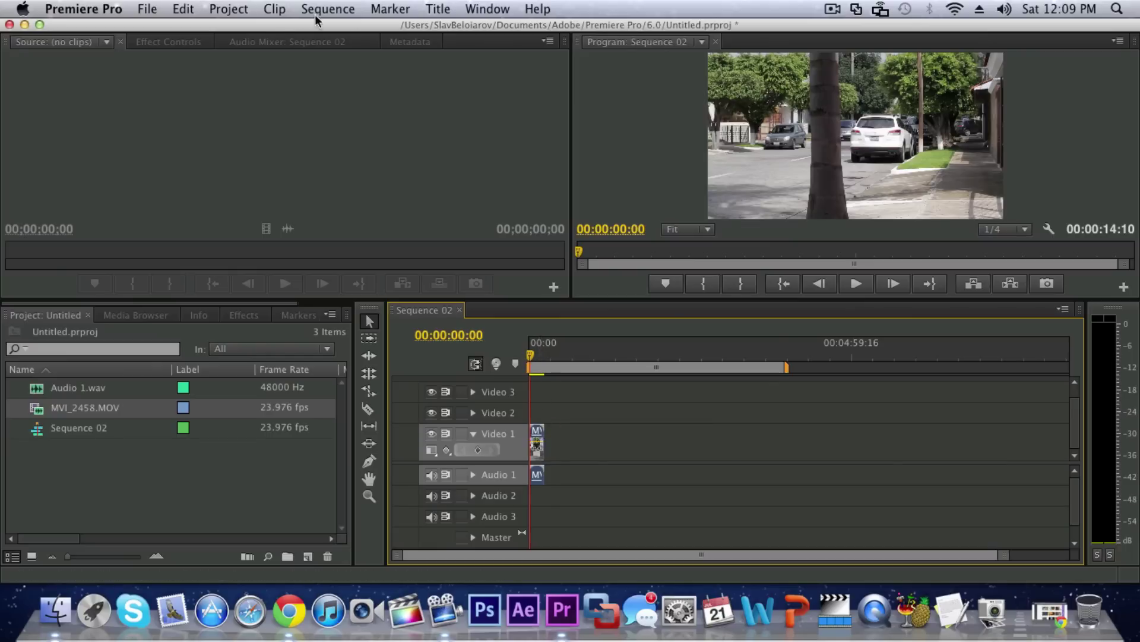
# - Render Sequence 02's entire work area (346 frames) to previews and replay it from the start
pyautogui.click(349, 12)
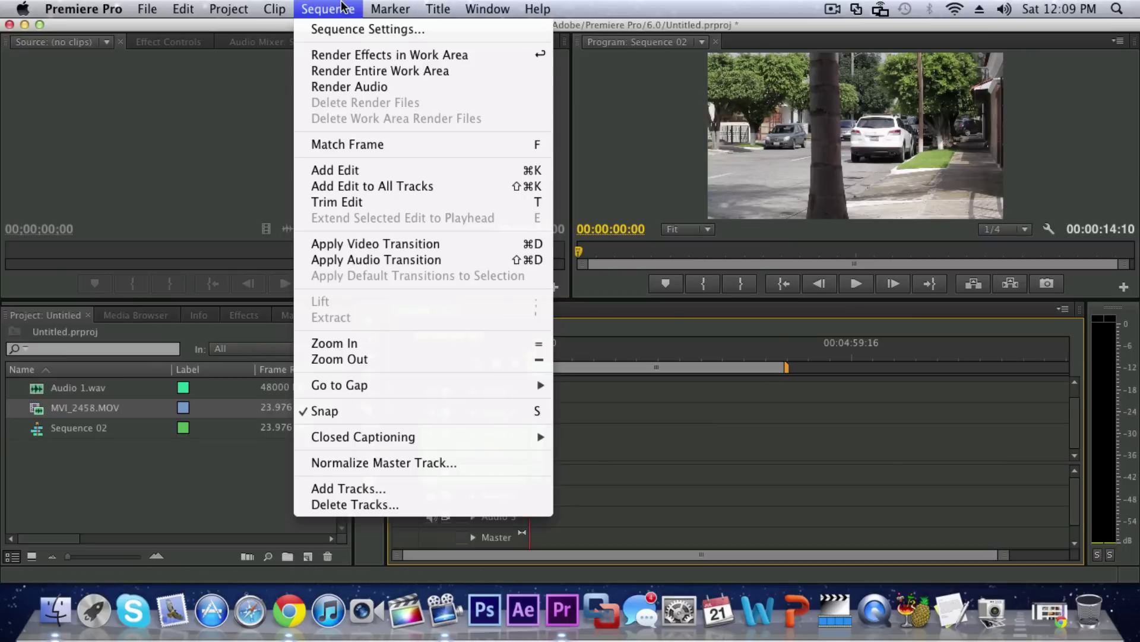
pyautogui.click(387, 65)
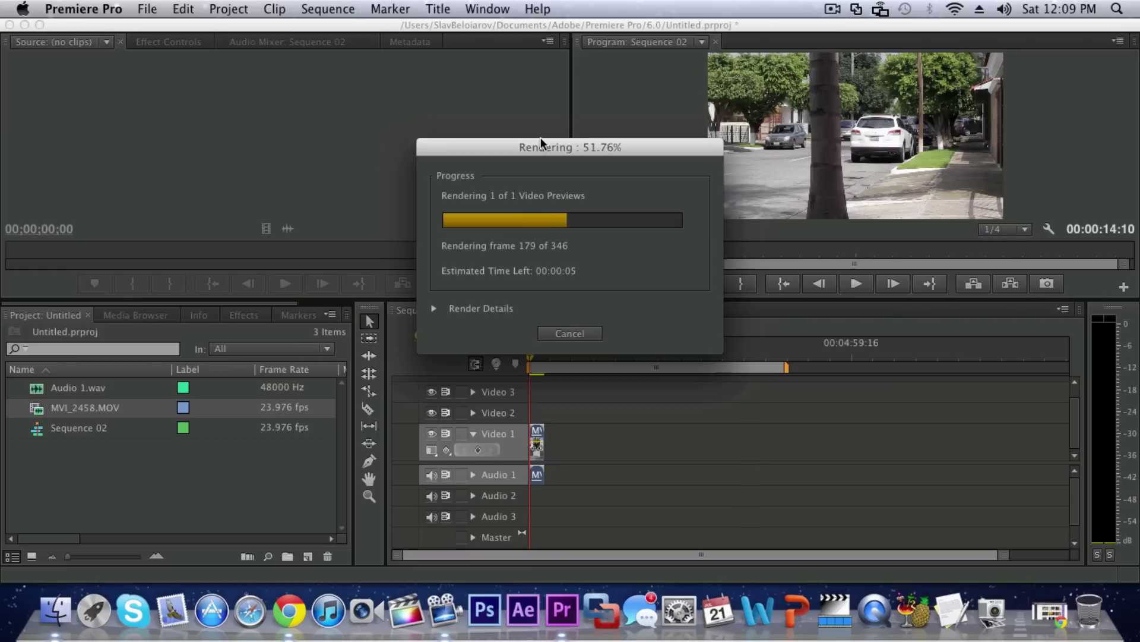
pyautogui.moveTo(541, 150); pyautogui.dragTo(541, 143)
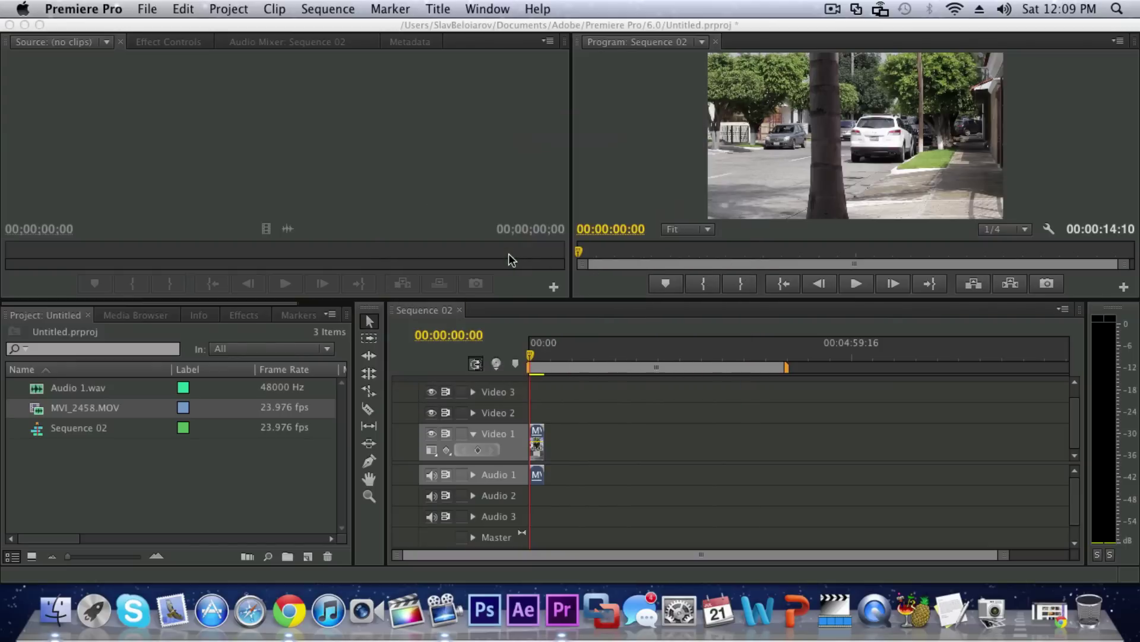
pyautogui.press('Home')
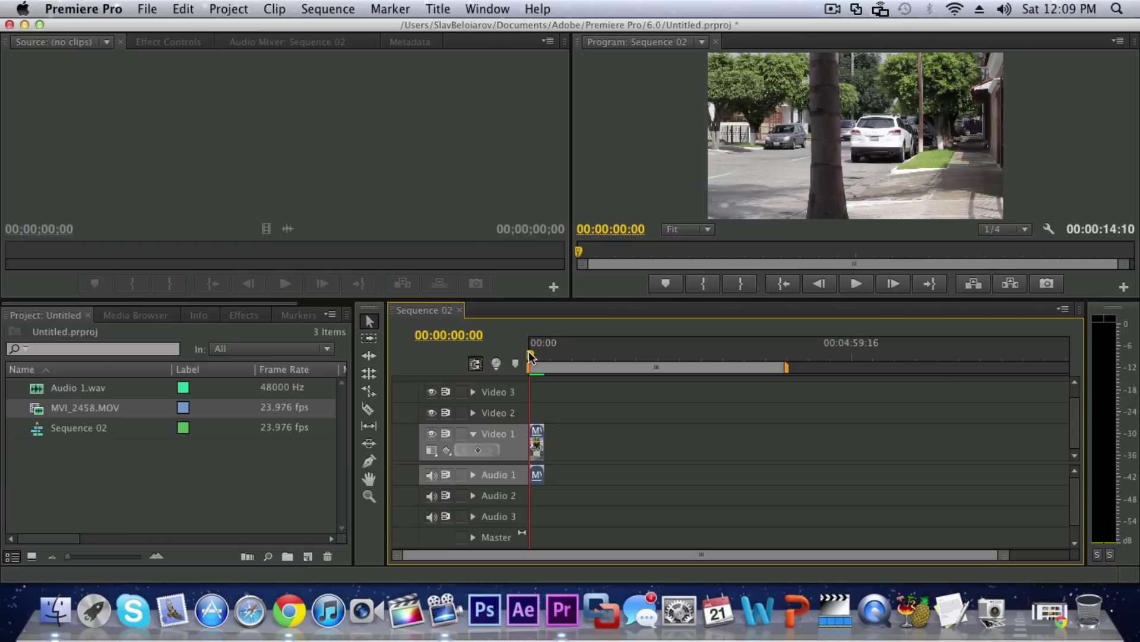
pyautogui.moveTo(531, 356); pyautogui.dragTo(523, 357)
# - Open the Export Settings window for Sequence 02 via File > Export > Media
pyautogui.click(148, 9)
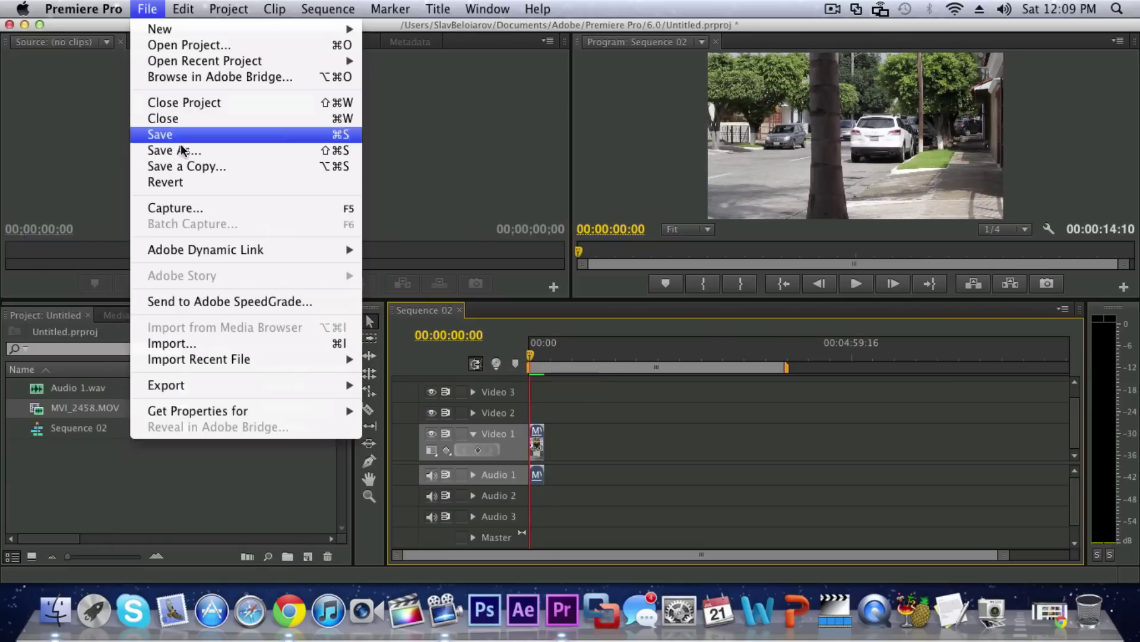
pyautogui.moveTo(344, 385)
pyautogui.click(451, 384)
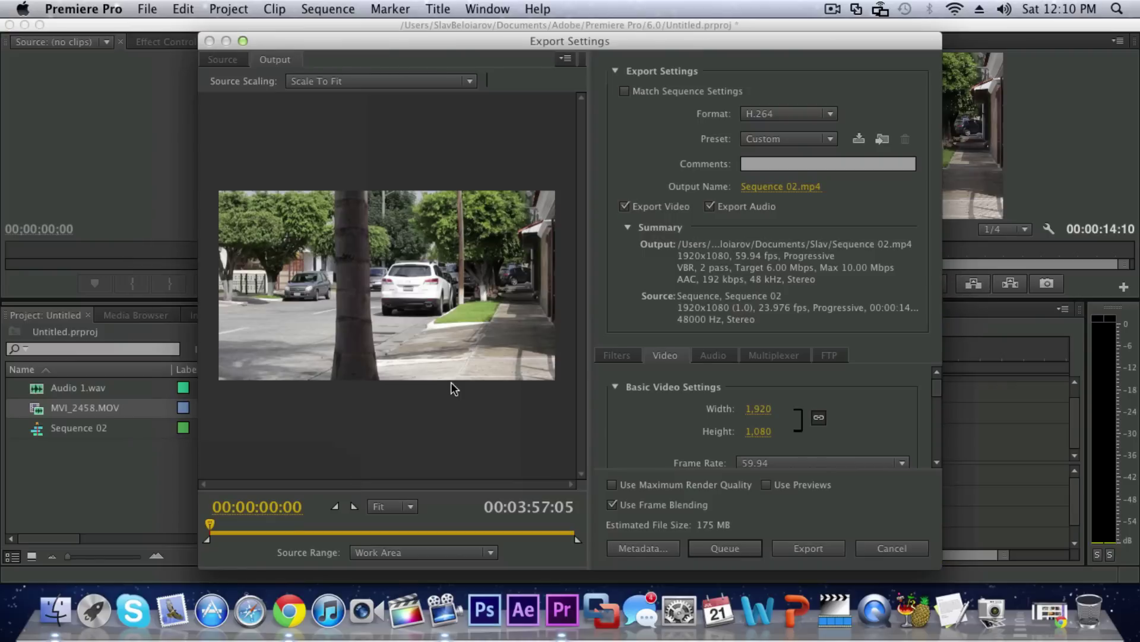
pyautogui.moveTo(690, 38); pyautogui.dragTo(644, 34)
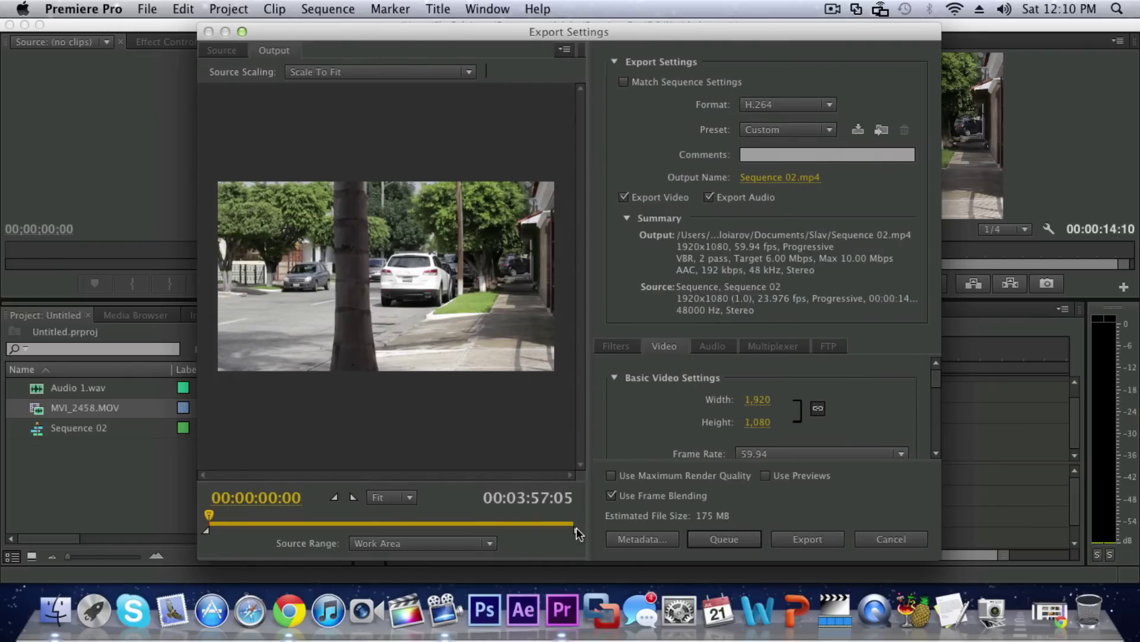
# - Pull the export out point earlier for a custom source range of 00:00:22:21
pyautogui.click(538, 522)
pyautogui.moveTo(497, 529); pyautogui.dragTo(282, 515)
pyautogui.moveTo(569, 534); pyautogui.dragTo(249, 529)
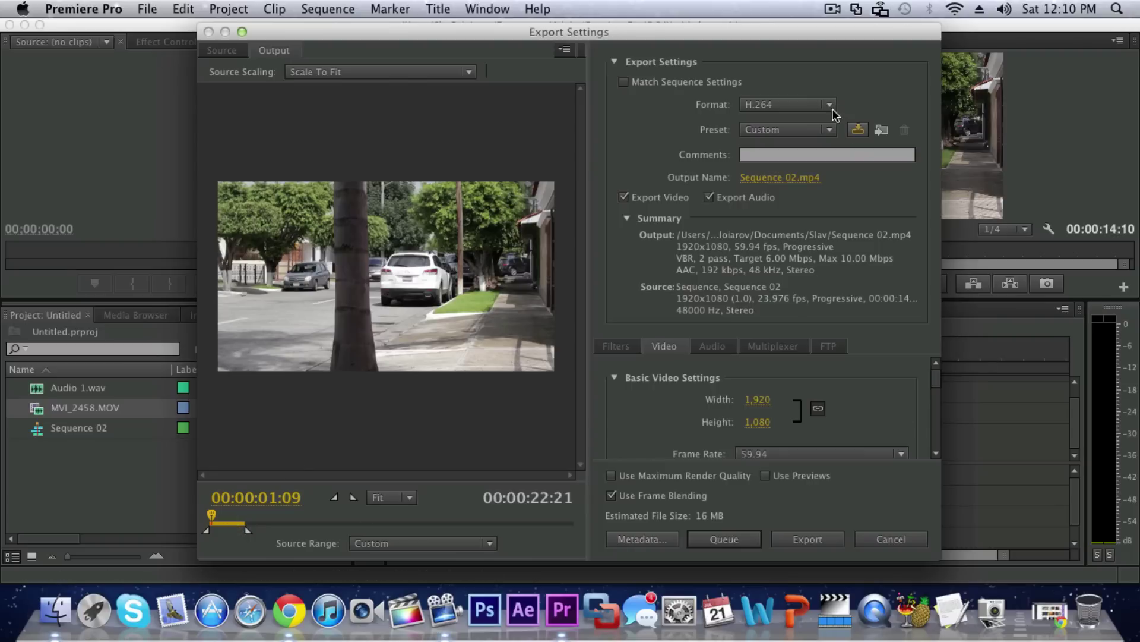
# - Leave Match Sequence Settings off, keep H.264, and choose the HD 1080p 23.976 preset (32 Mbps)
pyautogui.click(624, 82)
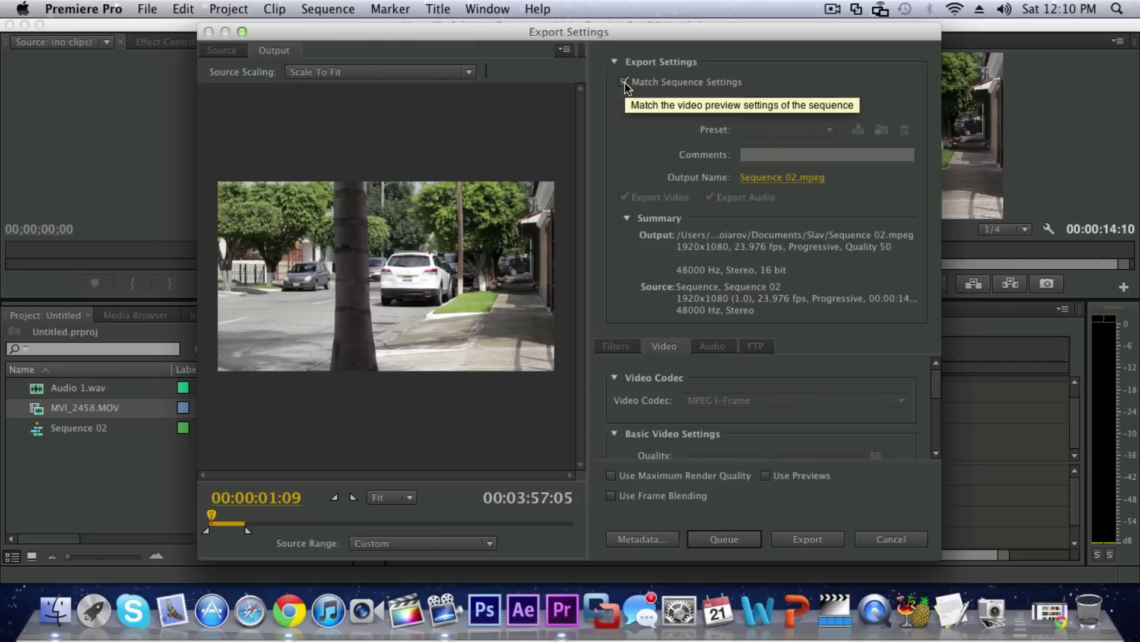
pyautogui.click(623, 83)
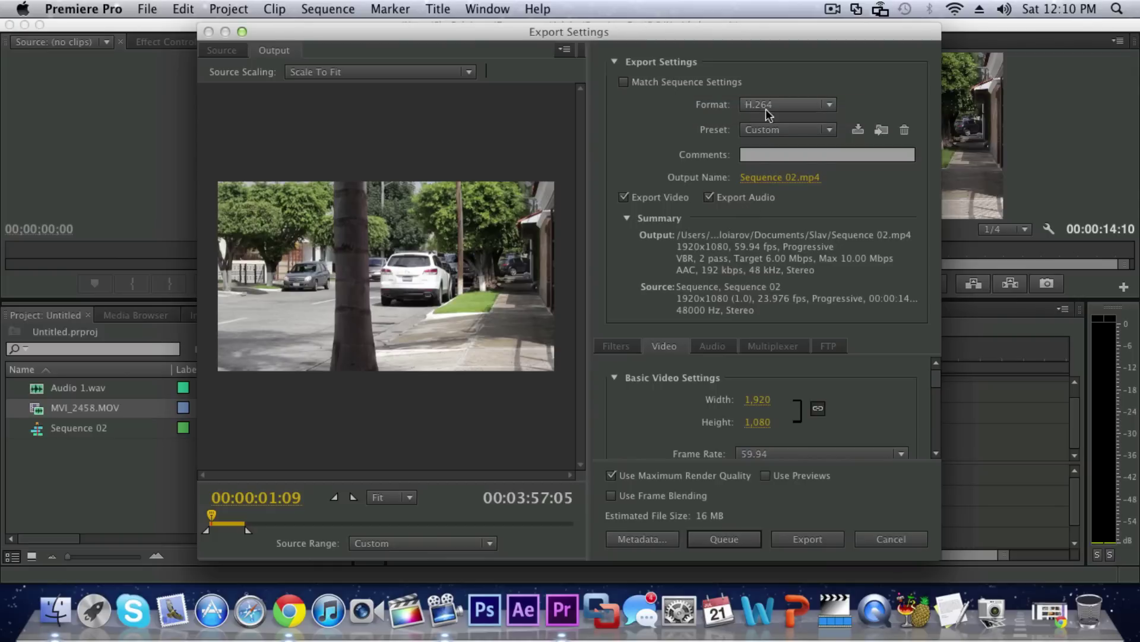
pyautogui.click(823, 105)
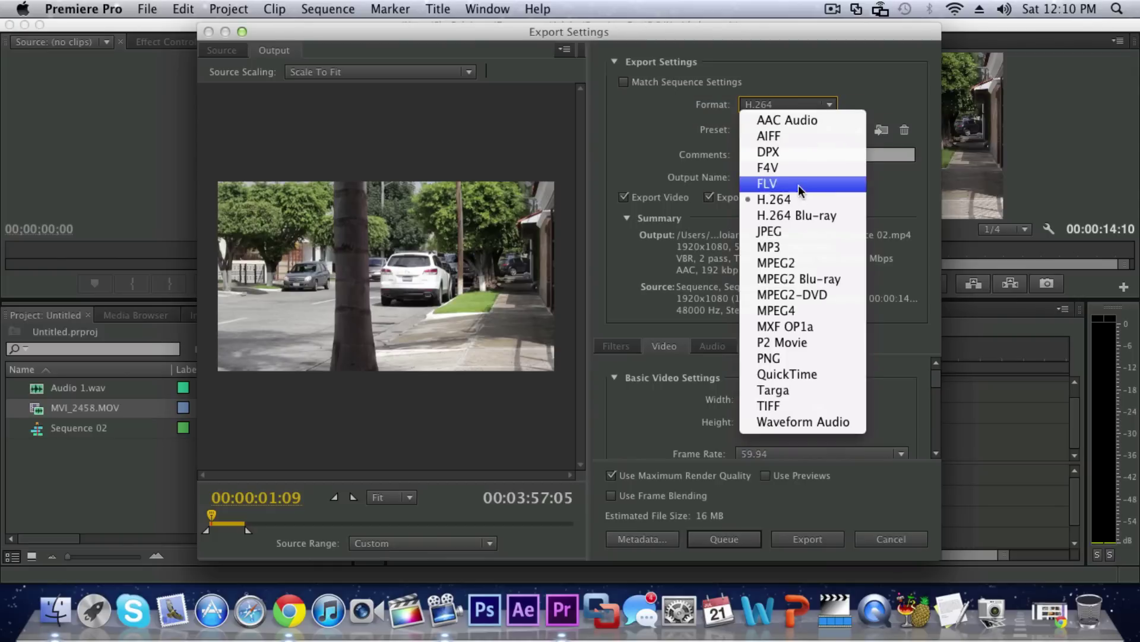
pyautogui.click(796, 200)
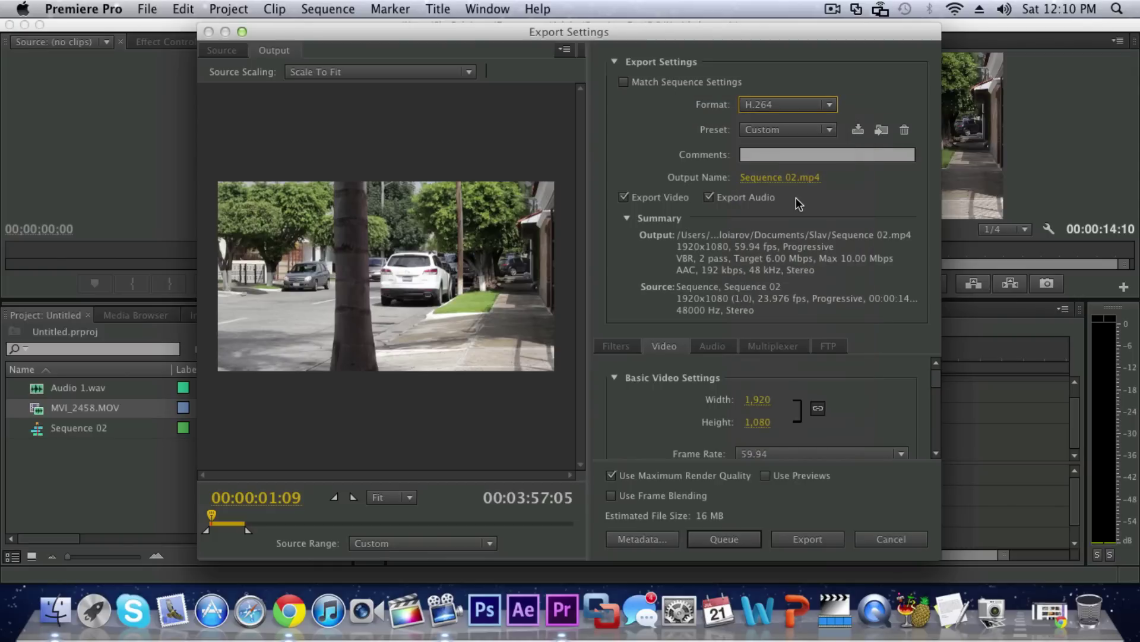
pyautogui.click(808, 133)
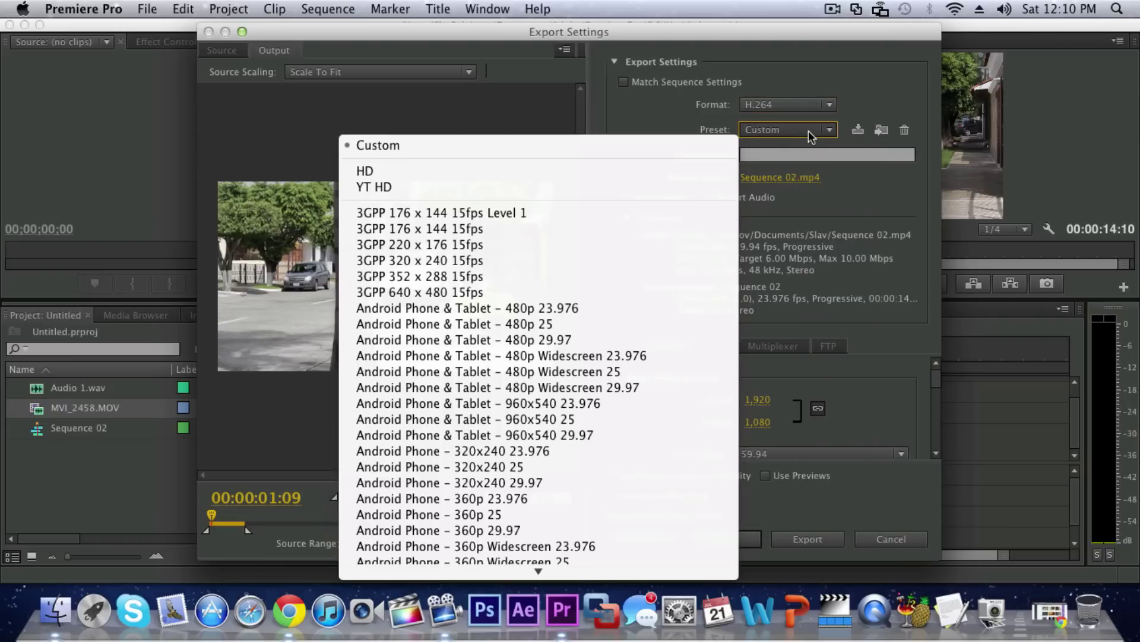
pyautogui.scroll(-20, 576, 350)
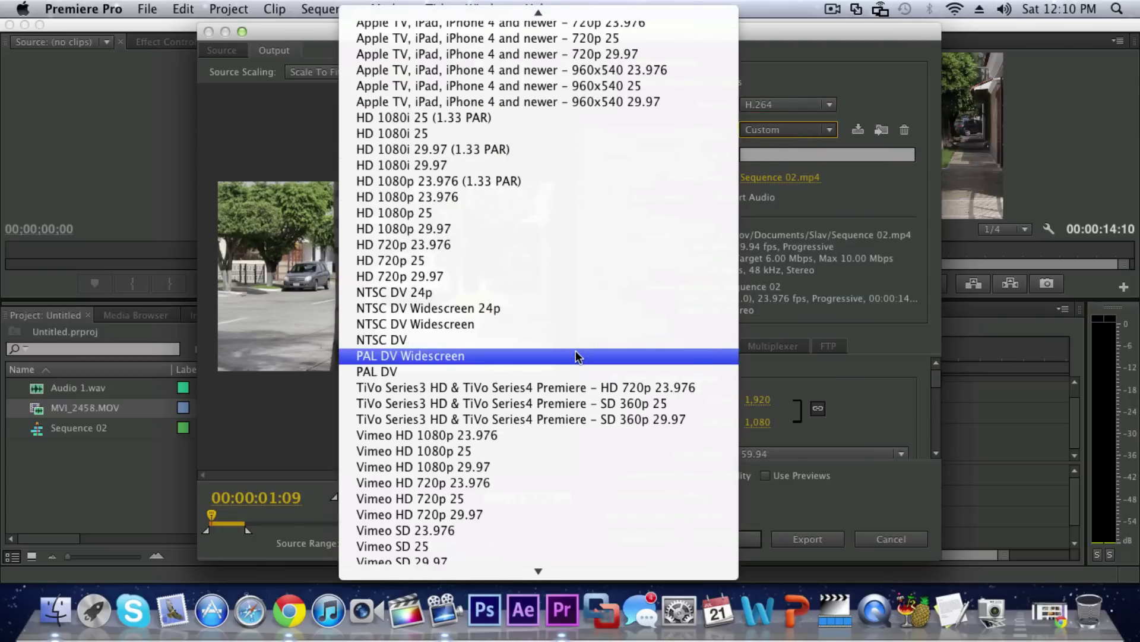
pyautogui.scroll(5, 579, 320)
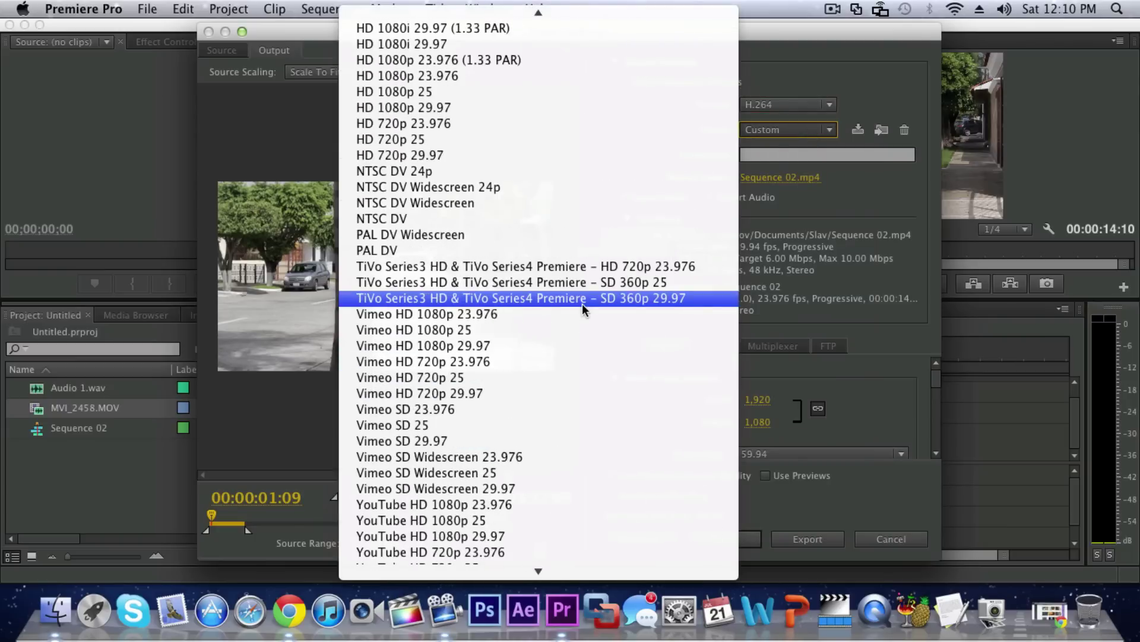
pyautogui.scroll(3, 582, 302)
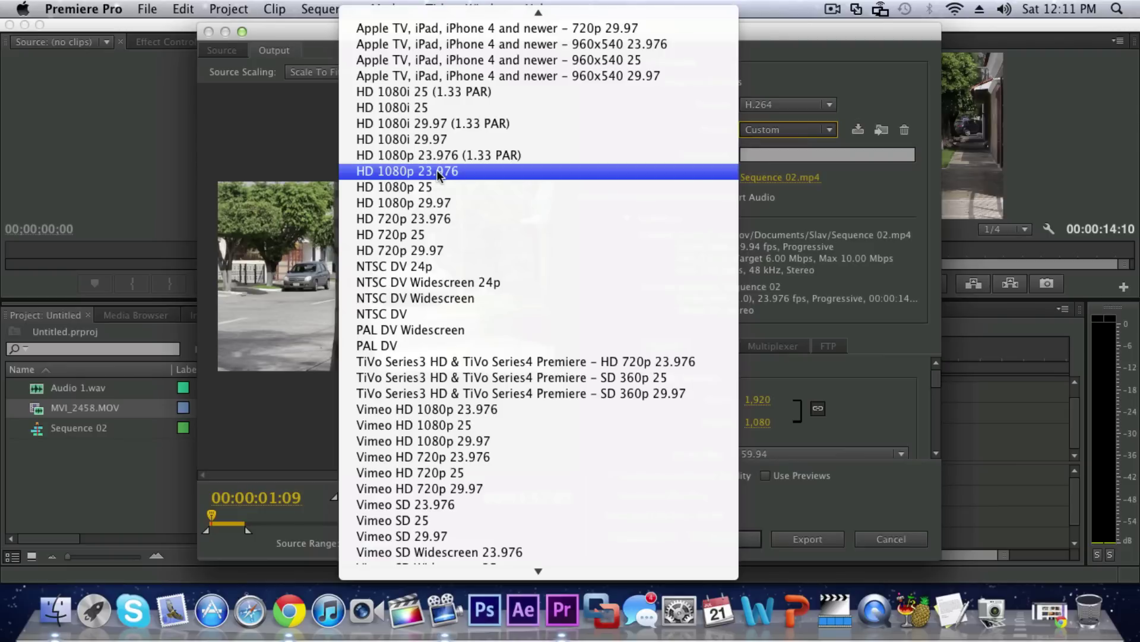
pyautogui.click(417, 169)
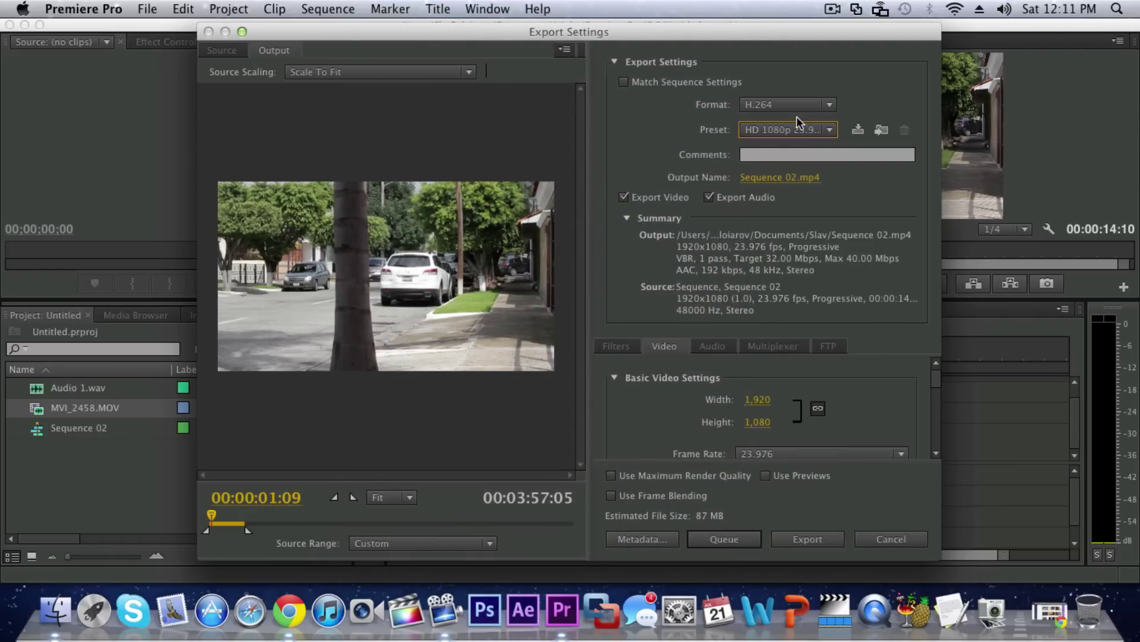
# - Name the export output file test.mp4, saved in the Slav folder under Documents
pyautogui.click(751, 177)
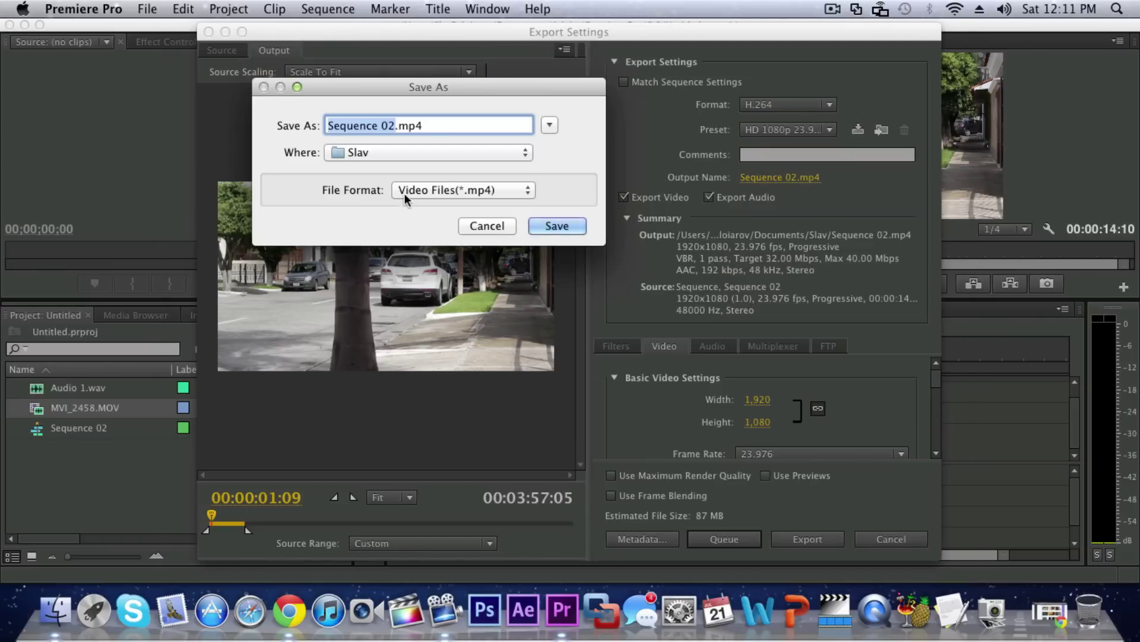
pyautogui.click(387, 152)
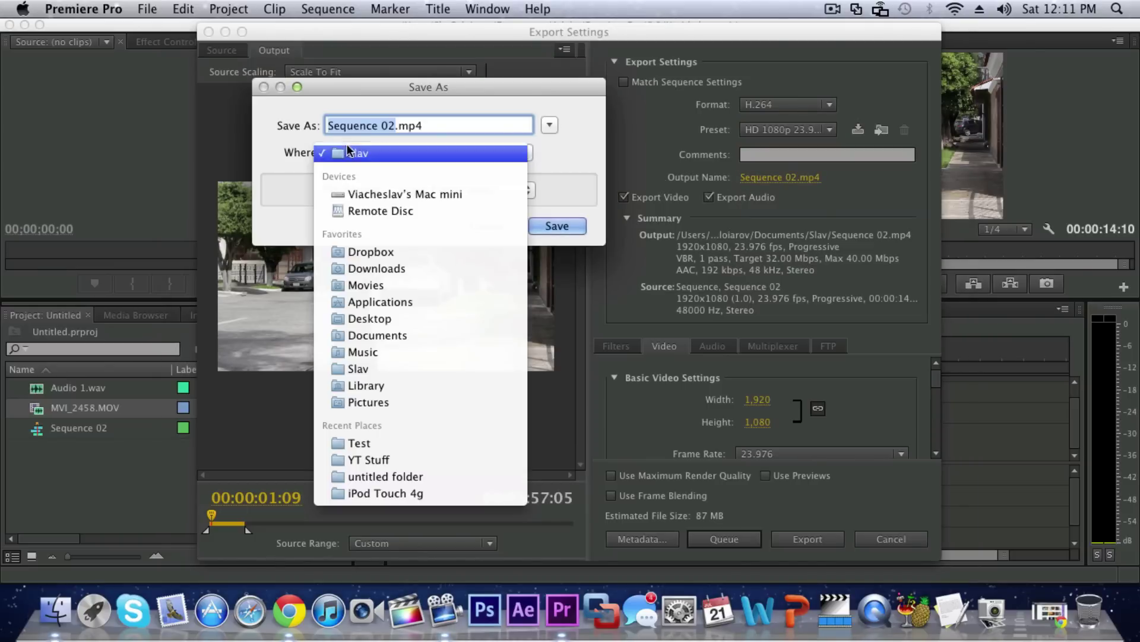
pyautogui.click(556, 159)
pyautogui.write('et')
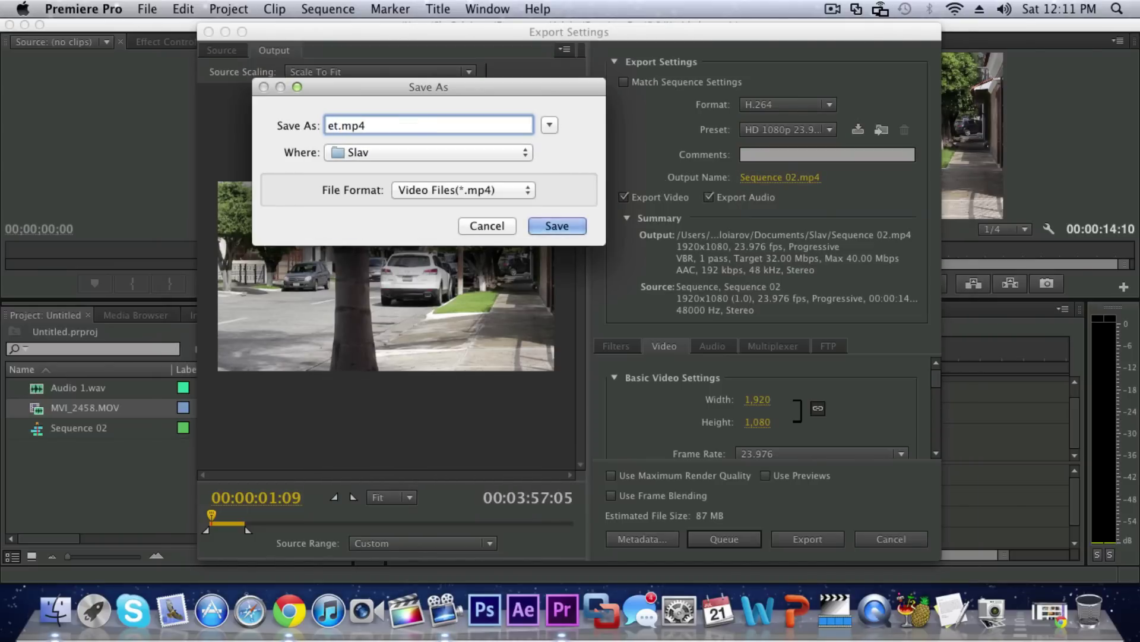
pyautogui.press('BackSpace')
pyautogui.press('BackSpace')
pyautogui.write('test')
pyautogui.click(557, 226)
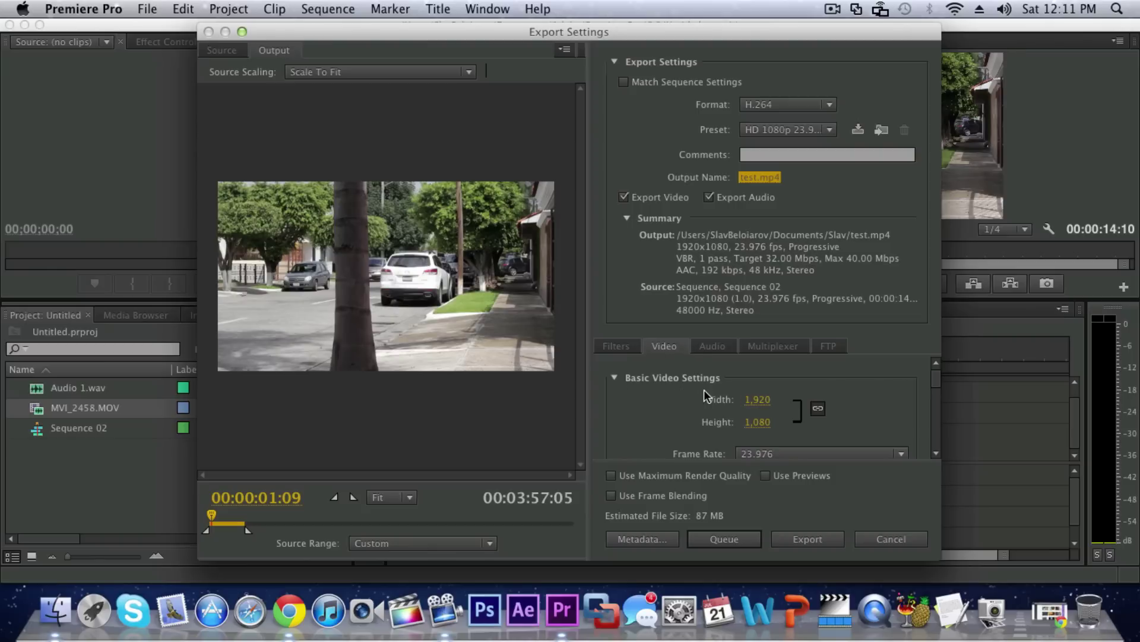
pyautogui.scroll(-2, 935, 379)
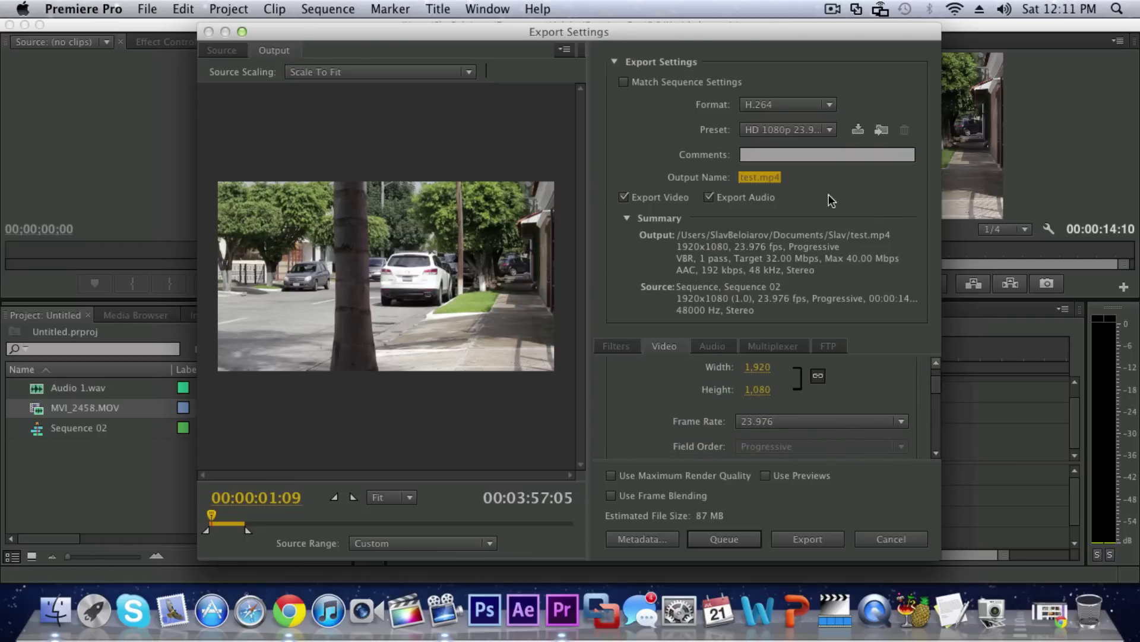
pyautogui.moveTo(935, 382); pyautogui.dragTo(934, 396)
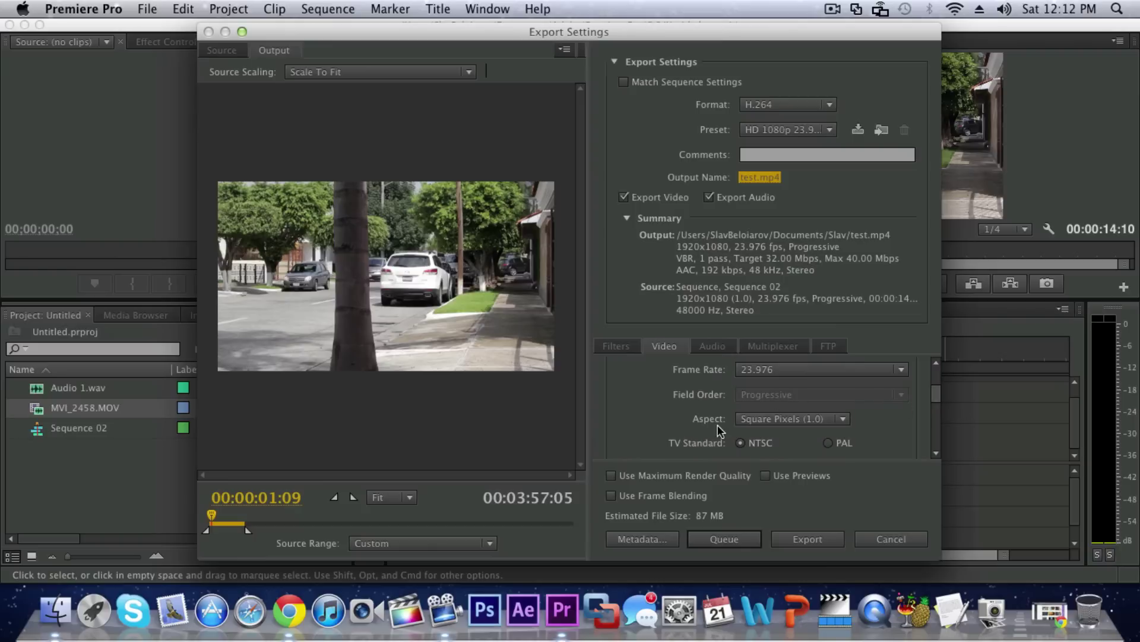
pyautogui.click(826, 421)
pyautogui.click(828, 432)
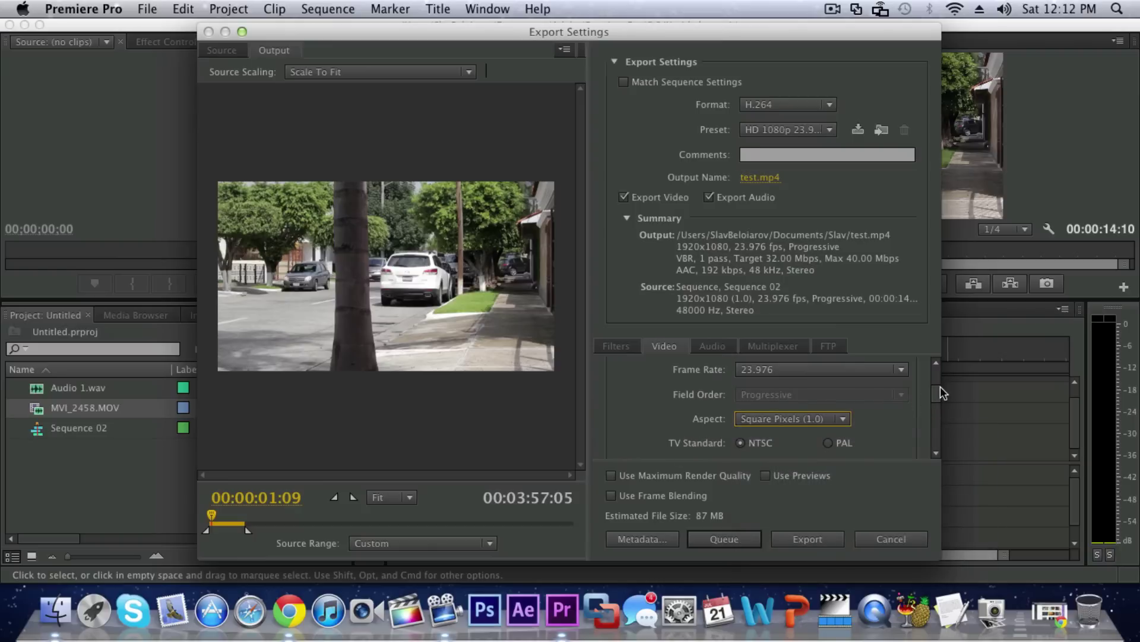
pyautogui.moveTo(939, 387); pyautogui.dragTo(922, 398)
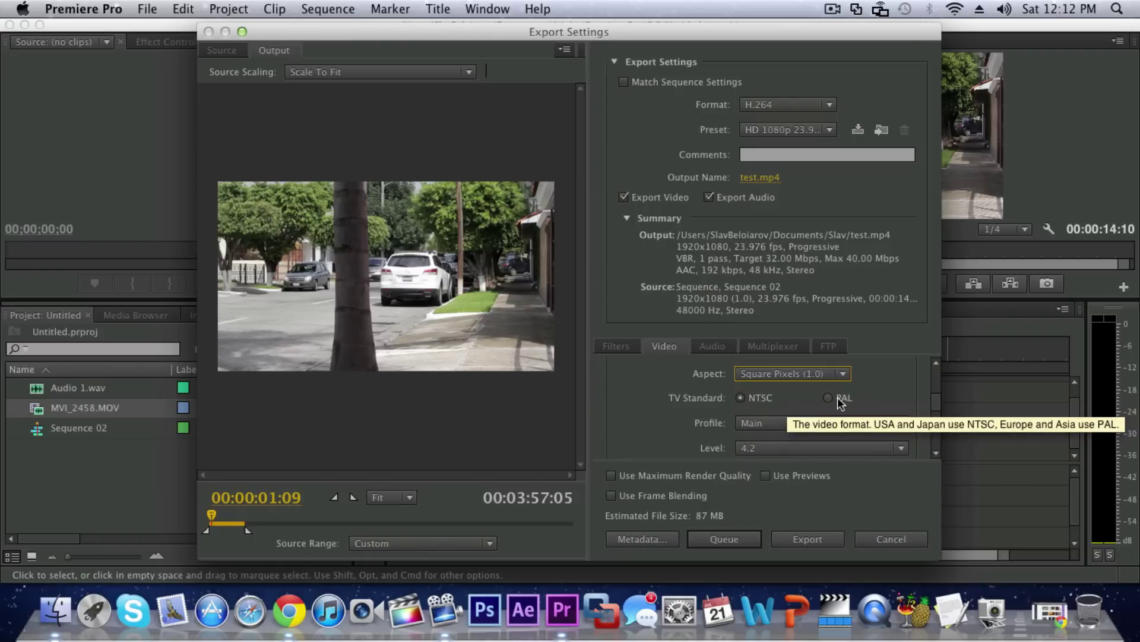
pyautogui.moveTo(938, 397); pyautogui.dragTo(933, 403)
pyautogui.scroll(-1, 932, 407)
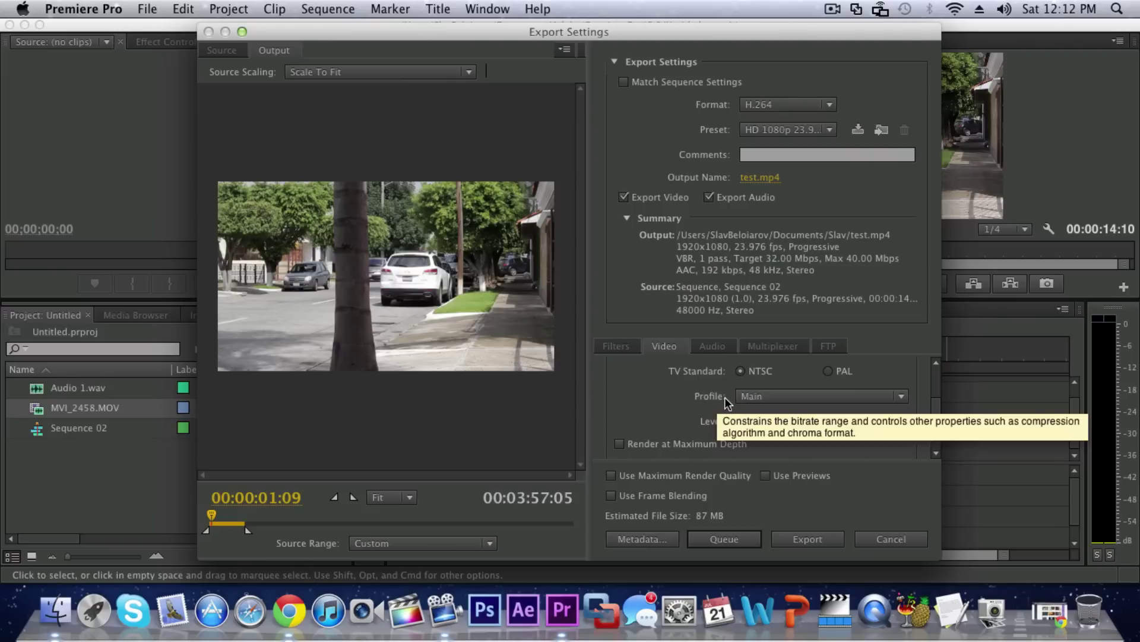
pyautogui.click(777, 426)
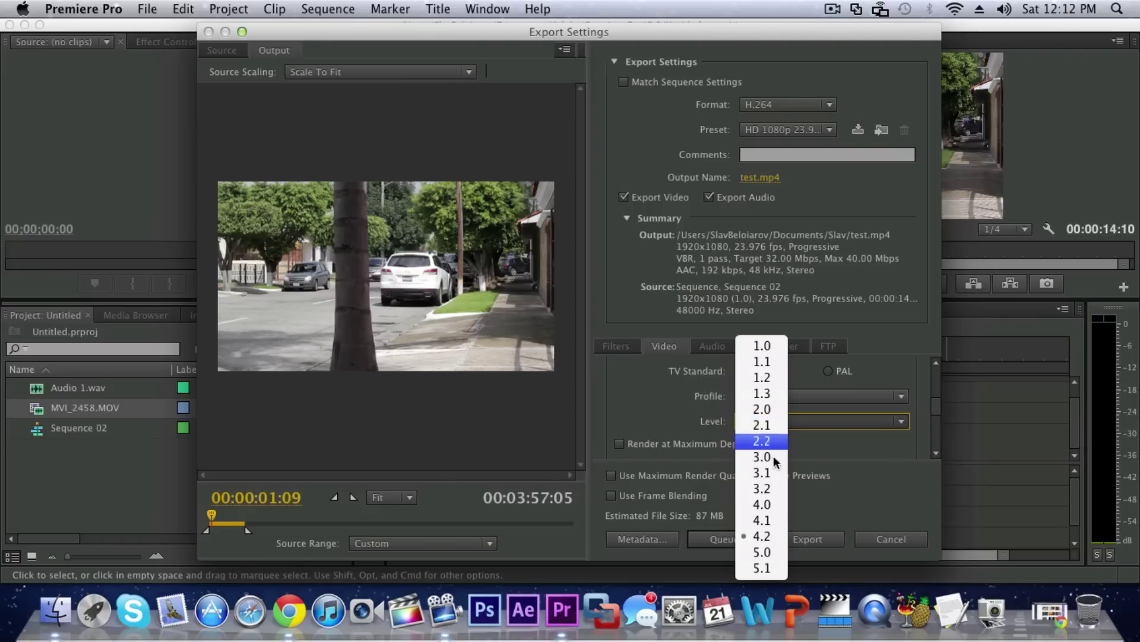
pyautogui.click(871, 466)
pyautogui.click(820, 391)
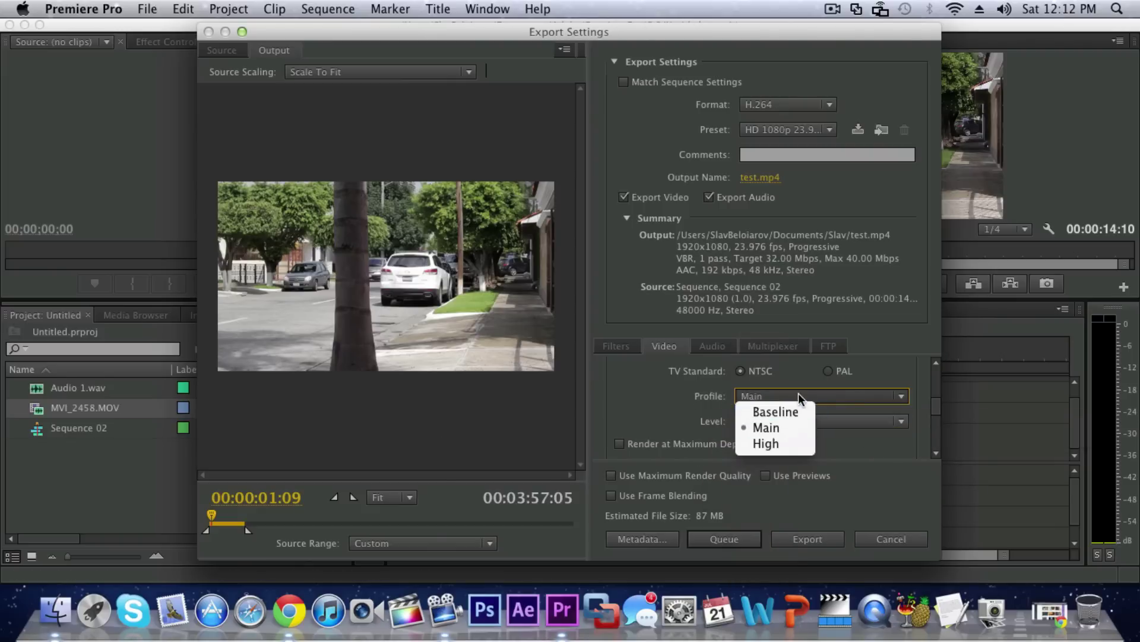
pyautogui.click(799, 393)
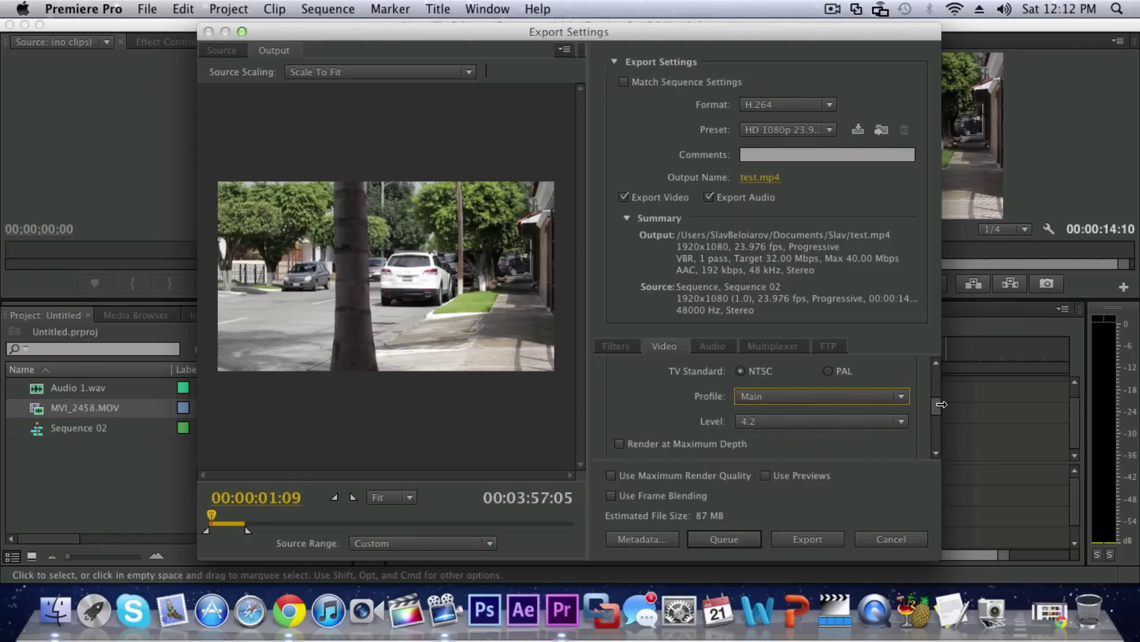
pyautogui.moveTo(938, 405); pyautogui.dragTo(937, 413)
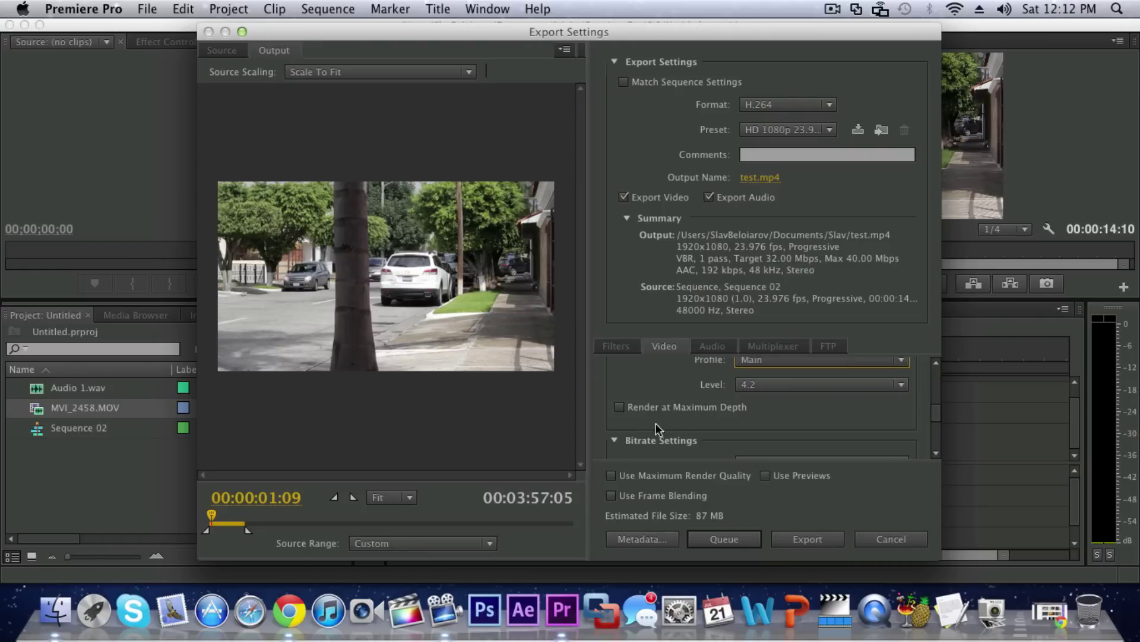
# - Turn on Render at Maximum Depth and set Bitrate Encoding to VBR, 2 pass
pyautogui.click(619, 407)
pyautogui.moveTo(932, 412); pyautogui.dragTo(935, 424)
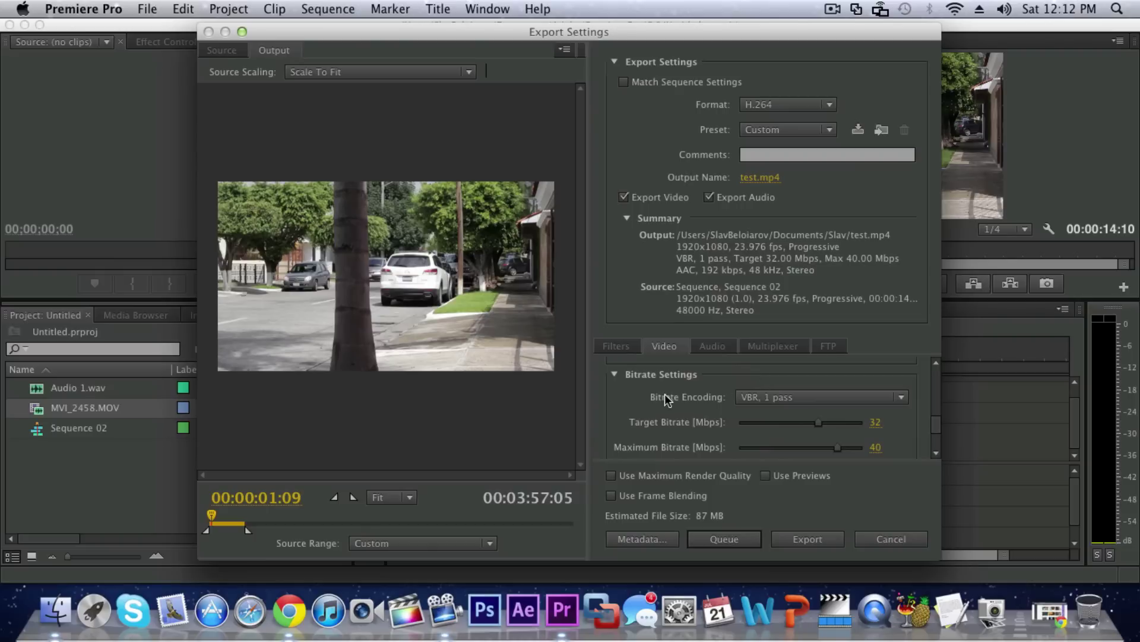
pyautogui.click(769, 398)
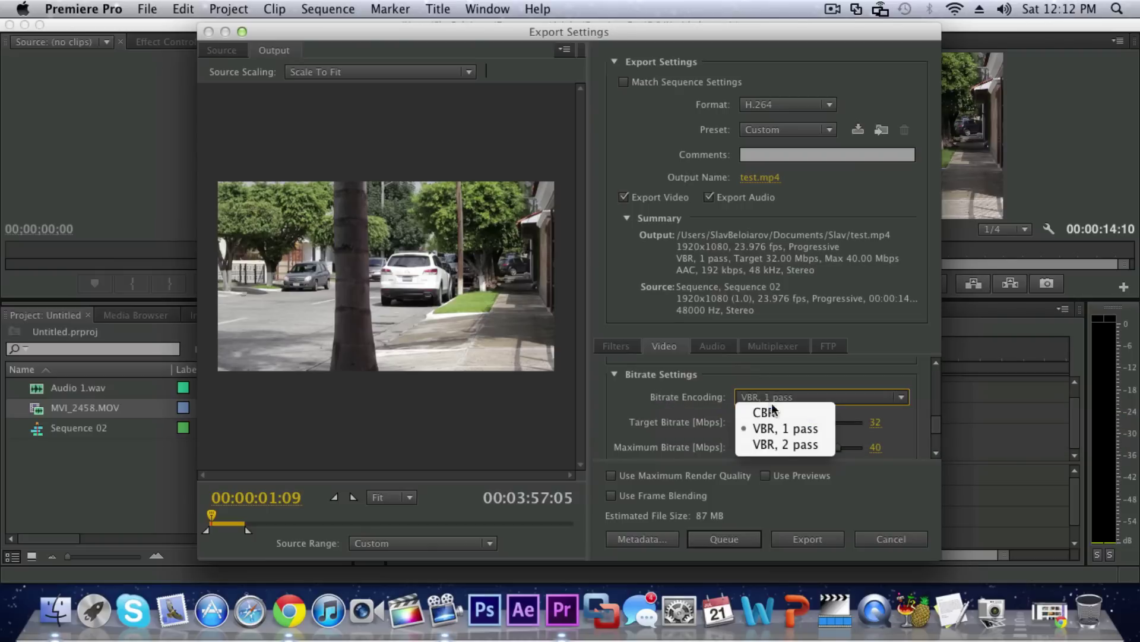
pyautogui.click(796, 445)
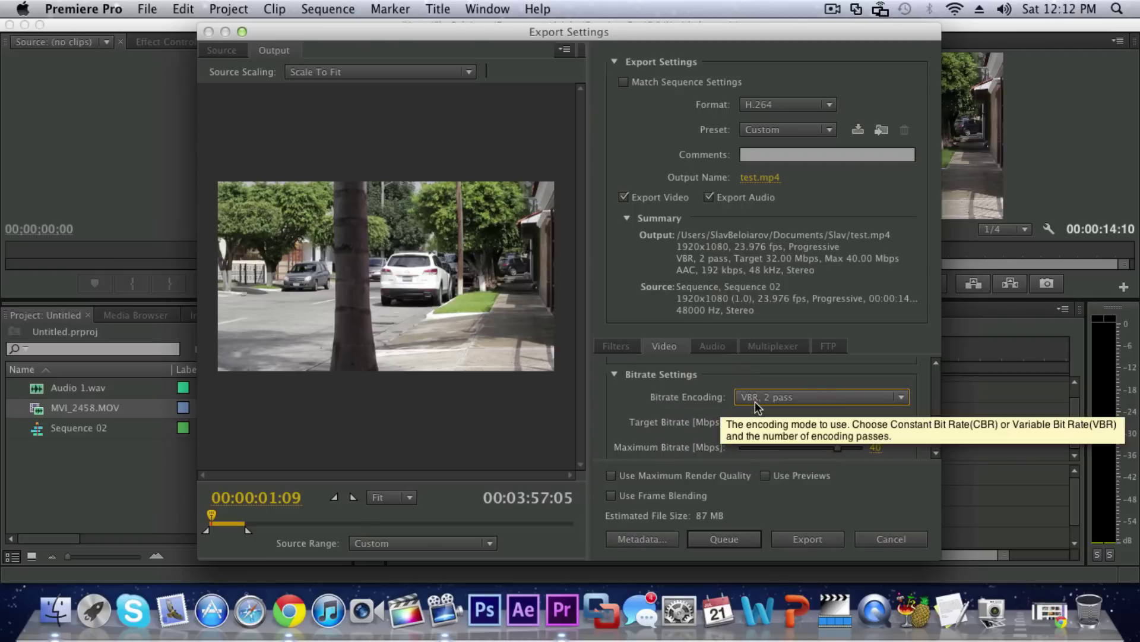
pyautogui.click(779, 401)
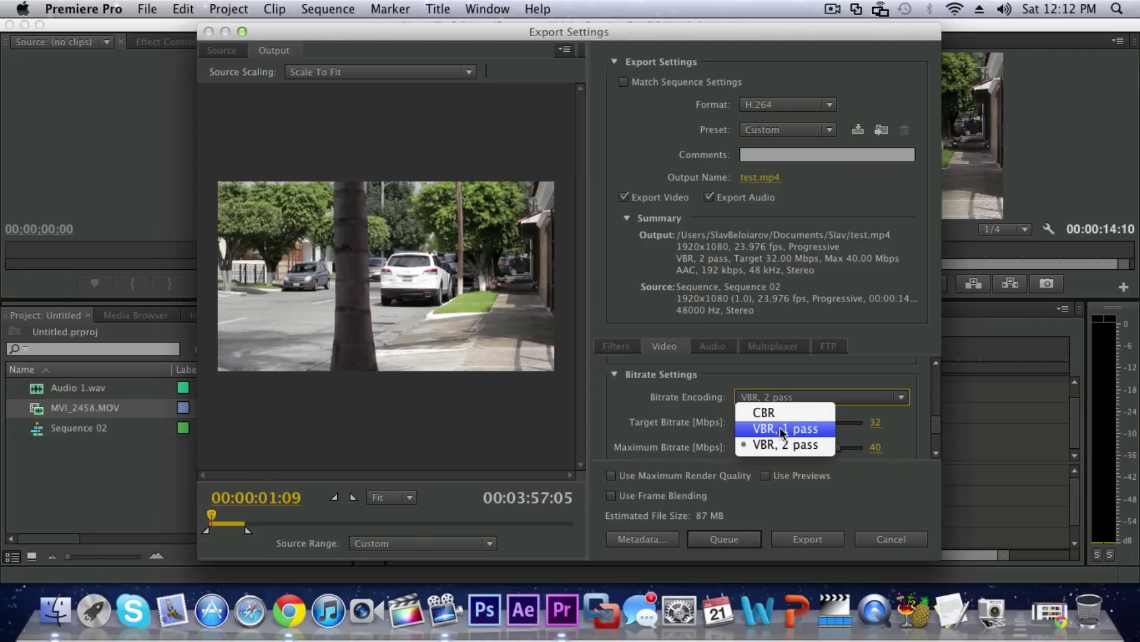
pyautogui.press('Escape')
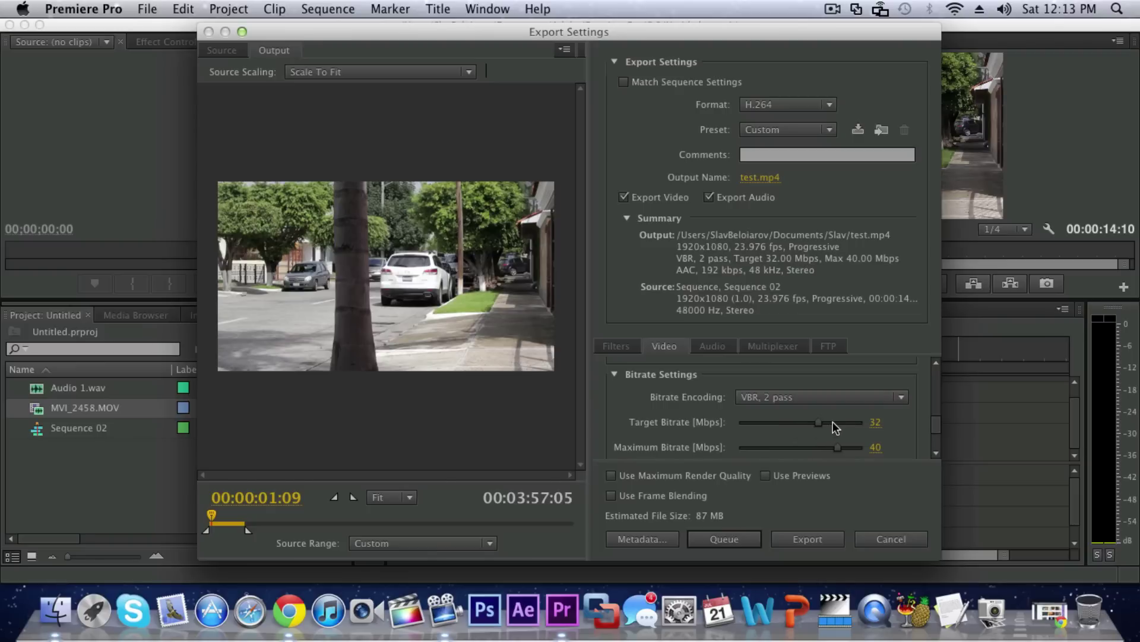
pyautogui.press('F11')
pyautogui.click(1086, 419)
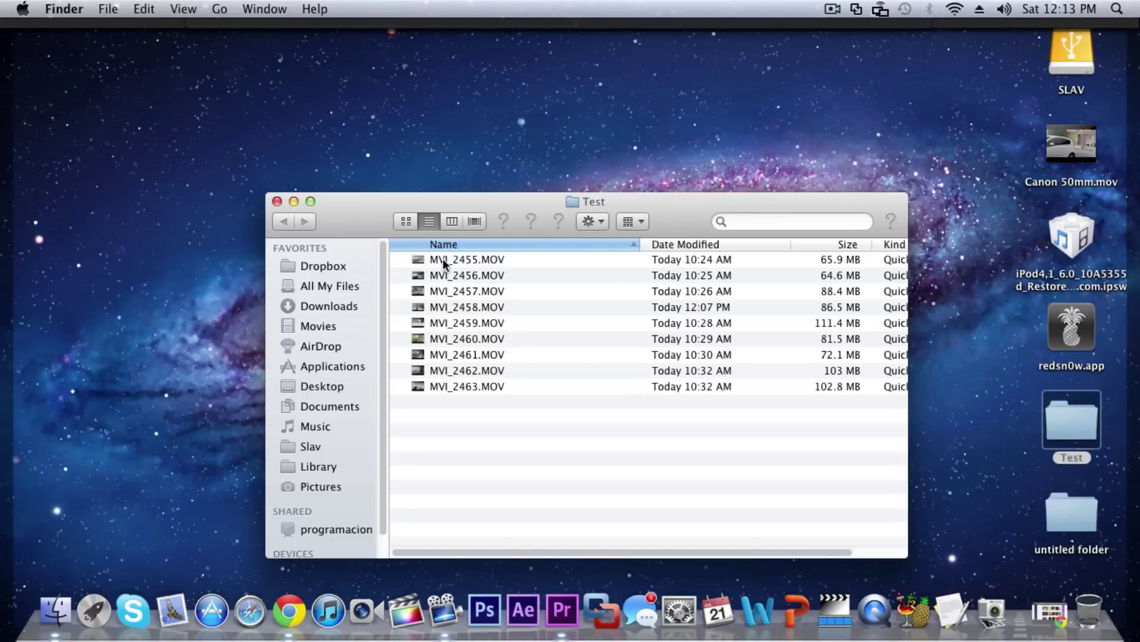
pyautogui.rightClick(442, 260)
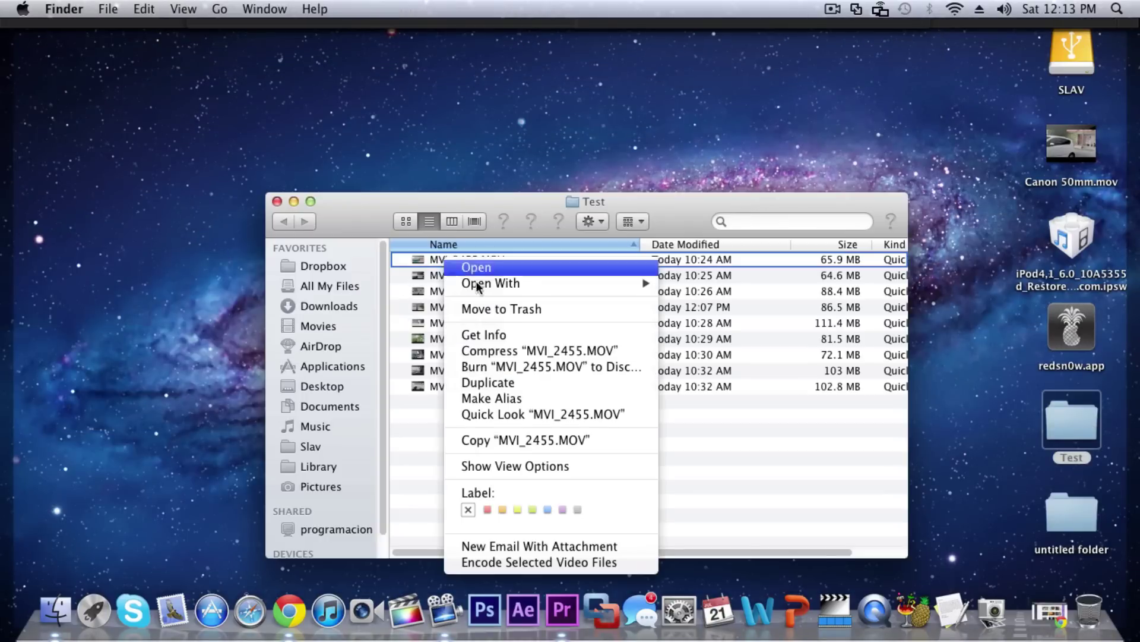
pyautogui.click(495, 334)
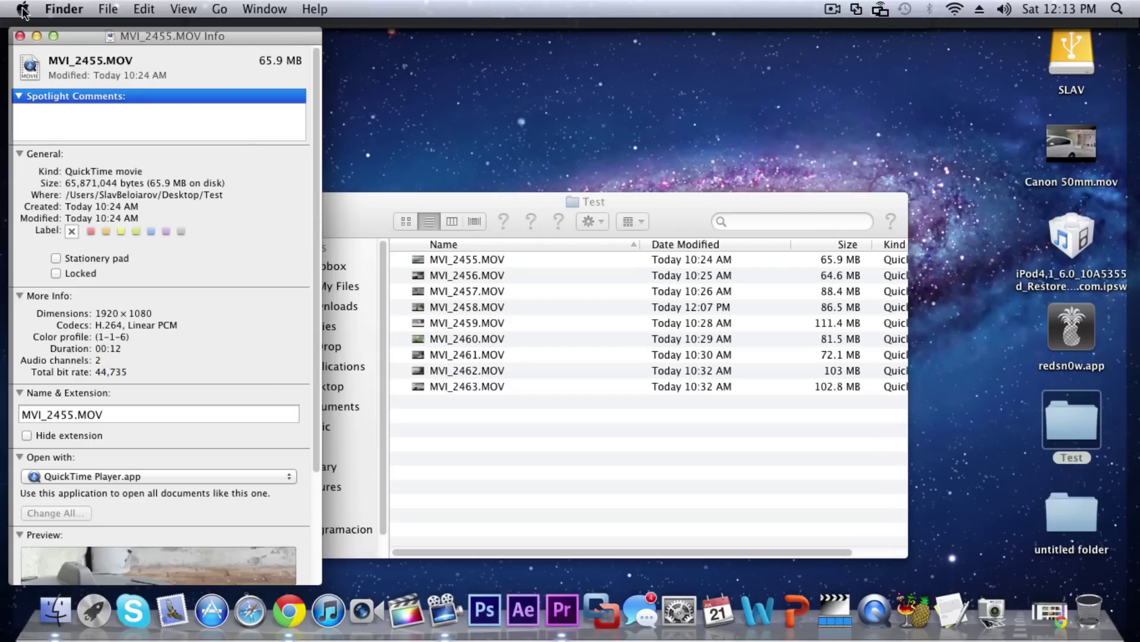
pyautogui.click(20, 36)
pyautogui.click(282, 201)
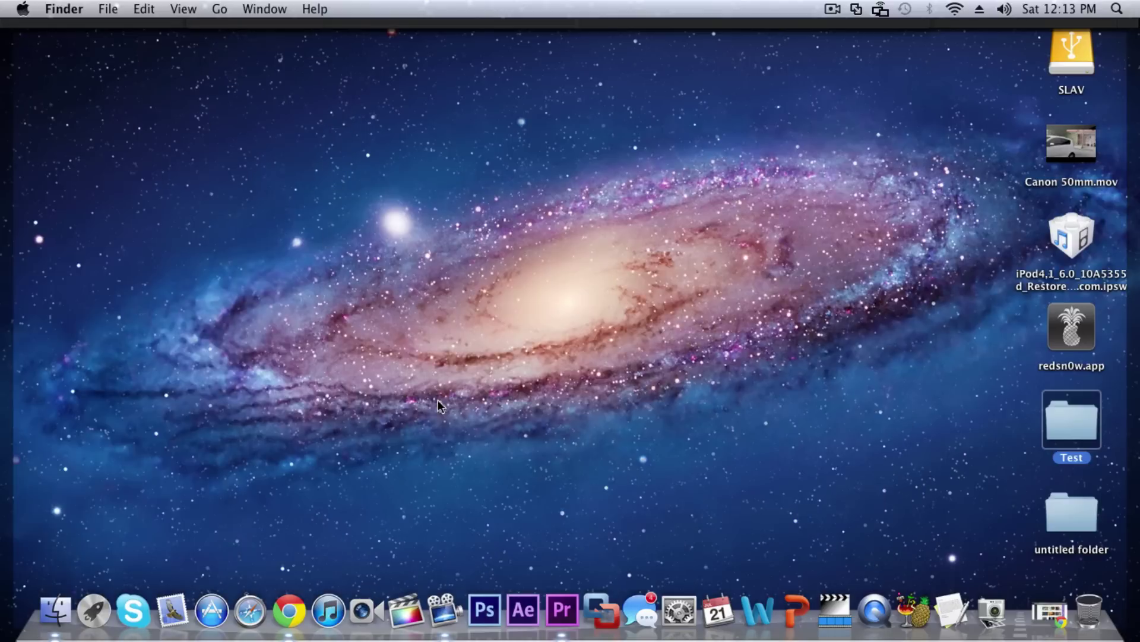
# - Lower the target bitrate from 32 to about 12.16 Mbps, bringing the estimate to 33 MB
pyautogui.click(562, 610)
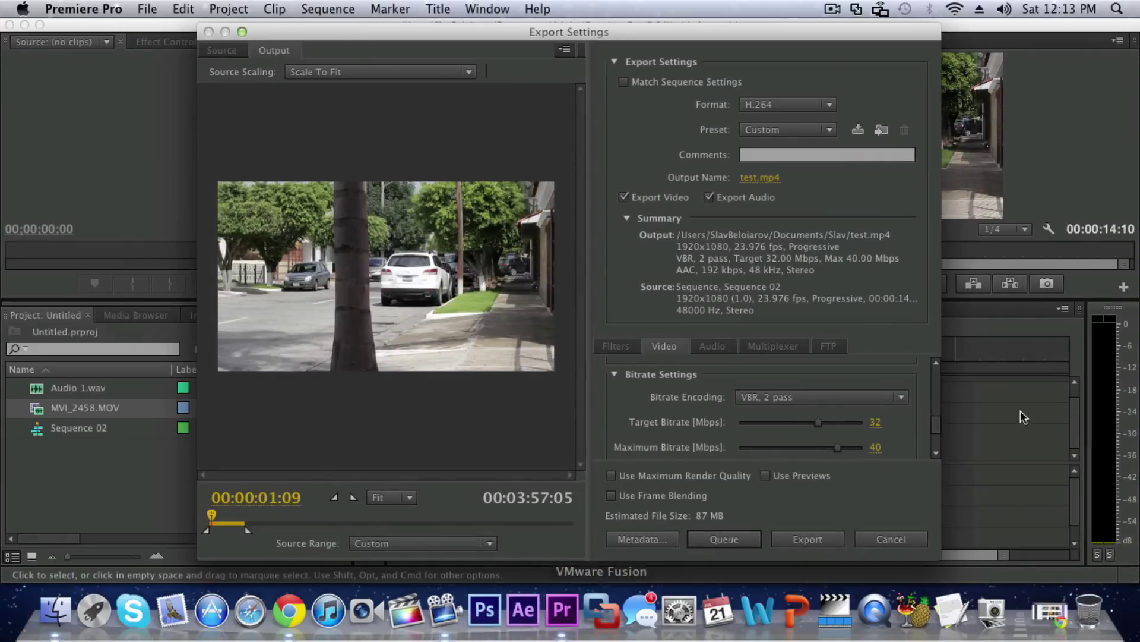
pyautogui.moveTo(819, 422); pyautogui.dragTo(753, 426)
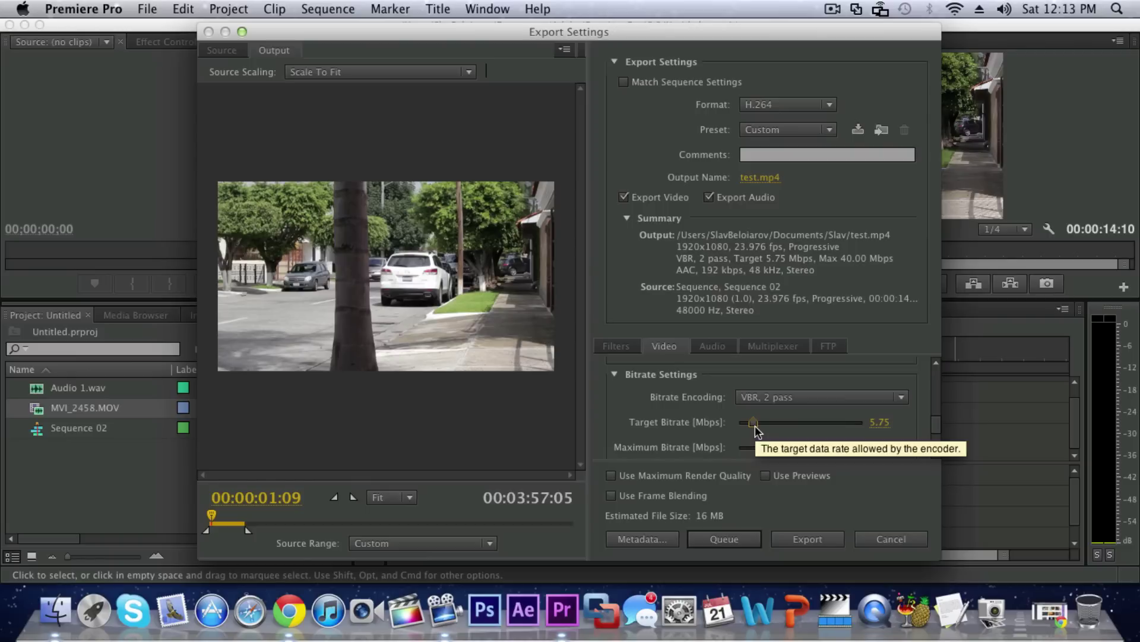
pyautogui.moveTo(754, 426); pyautogui.dragTo(768, 426)
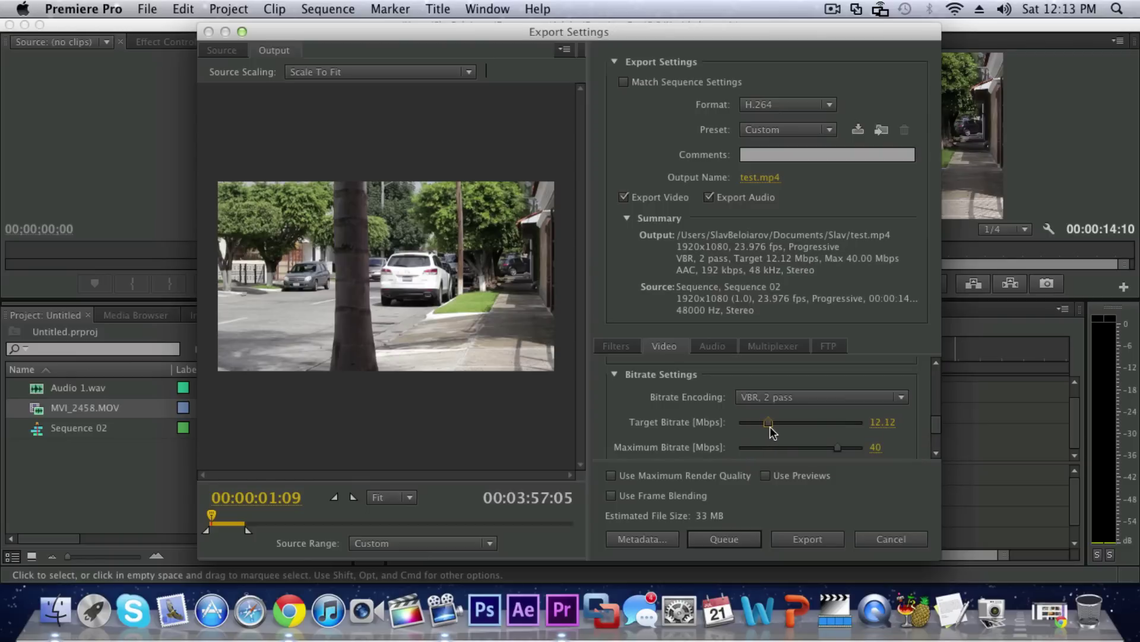
pyautogui.click(888, 421)
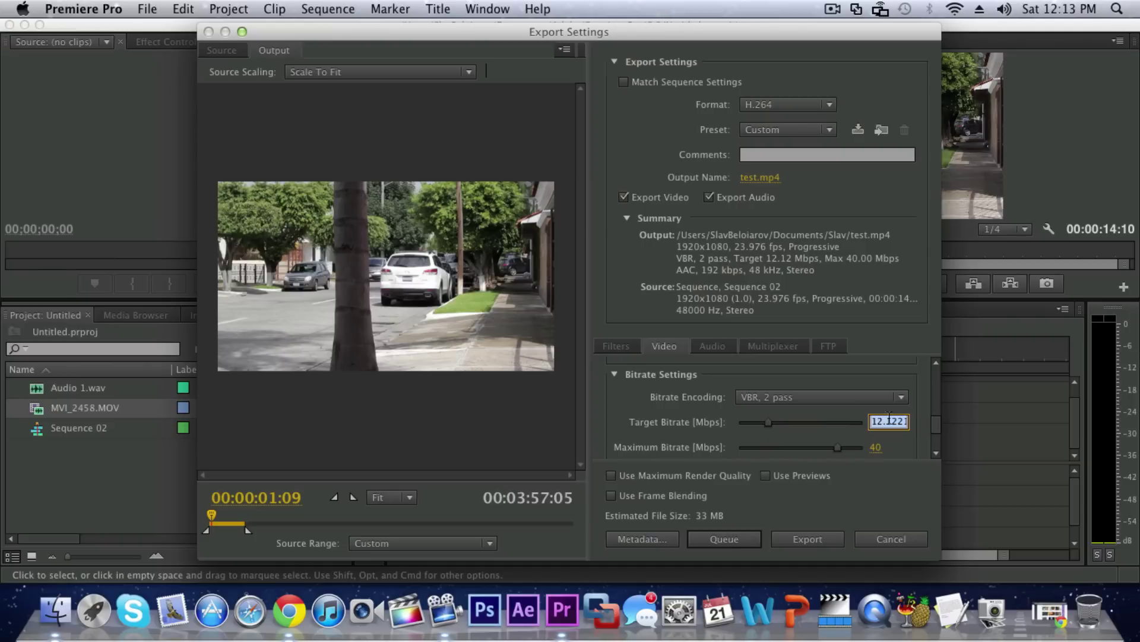
pyautogui.write('12')
pyautogui.press('Return')
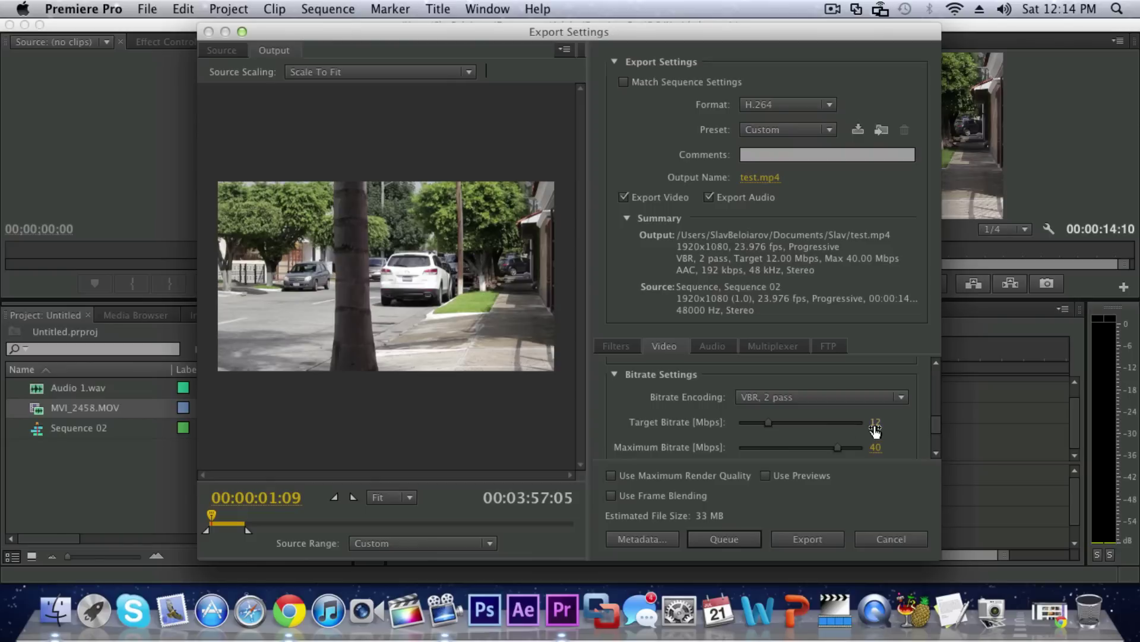
pyautogui.click(876, 423)
pyautogui.write('20')
pyautogui.press('Return')
pyautogui.moveTo(786, 425); pyautogui.dragTo(766, 422)
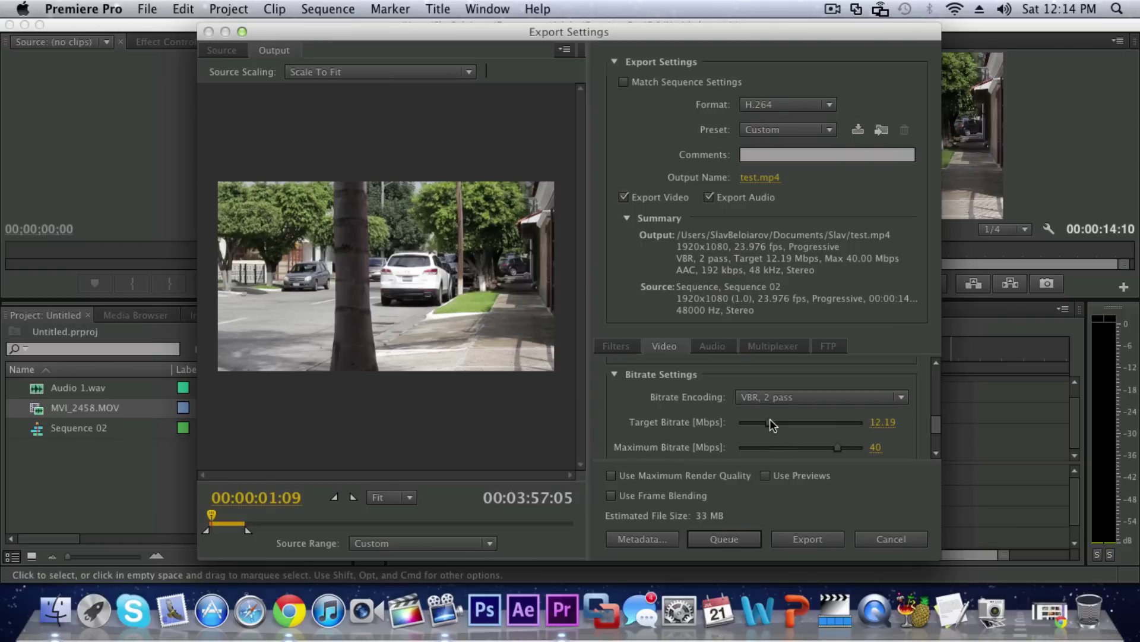
pyautogui.moveTo(768, 419)
pyautogui.mouseDown()
pyautogui.moveTo(754, 419)
pyautogui.moveTo(766, 421)
pyautogui.mouseUp()
# - Reduce the maximum bitrate to 30.84 Mbps and turn on Use Maximum Render Quality
pyautogui.scroll(-2, 936, 425)
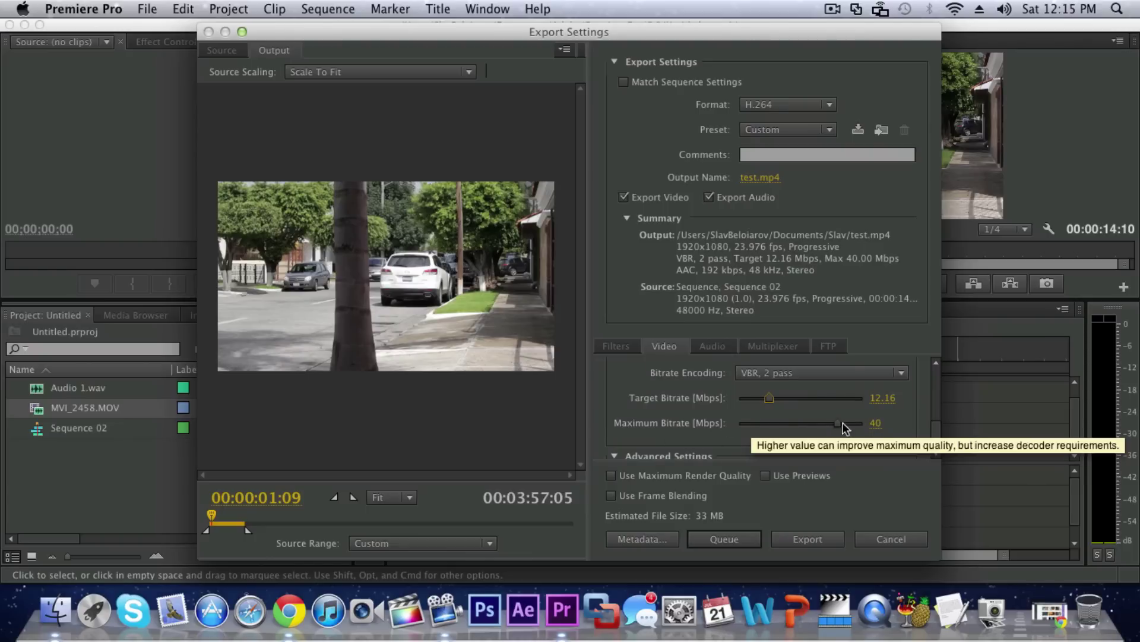
pyautogui.moveTo(835, 421); pyautogui.dragTo(811, 427)
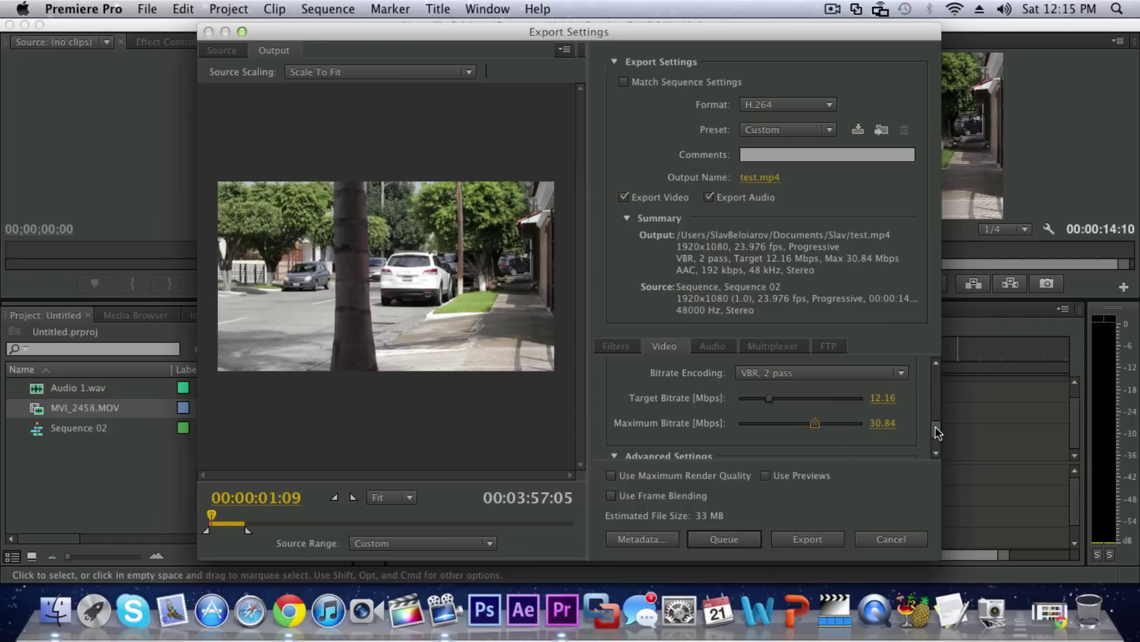
pyautogui.moveTo(936, 427); pyautogui.dragTo(937, 433)
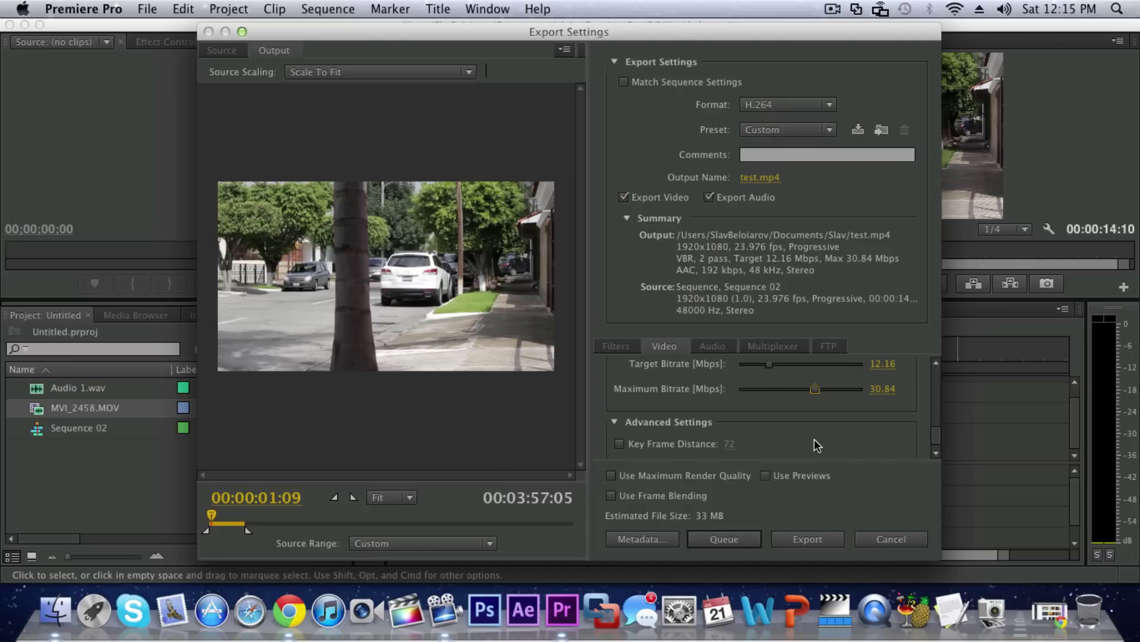
pyautogui.click(624, 475)
# - On the Audio tab, set codec AAC, sample rate 48000 Hz and 5.1 channels
pyautogui.click(710, 346)
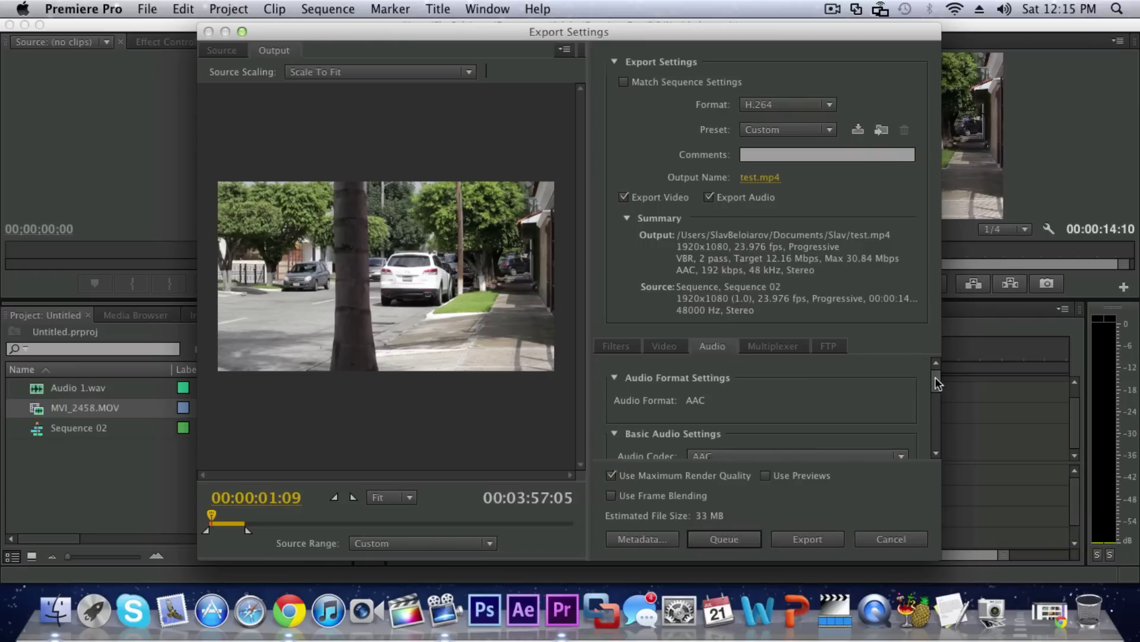
pyautogui.moveTo(936, 380); pyautogui.dragTo(937, 393)
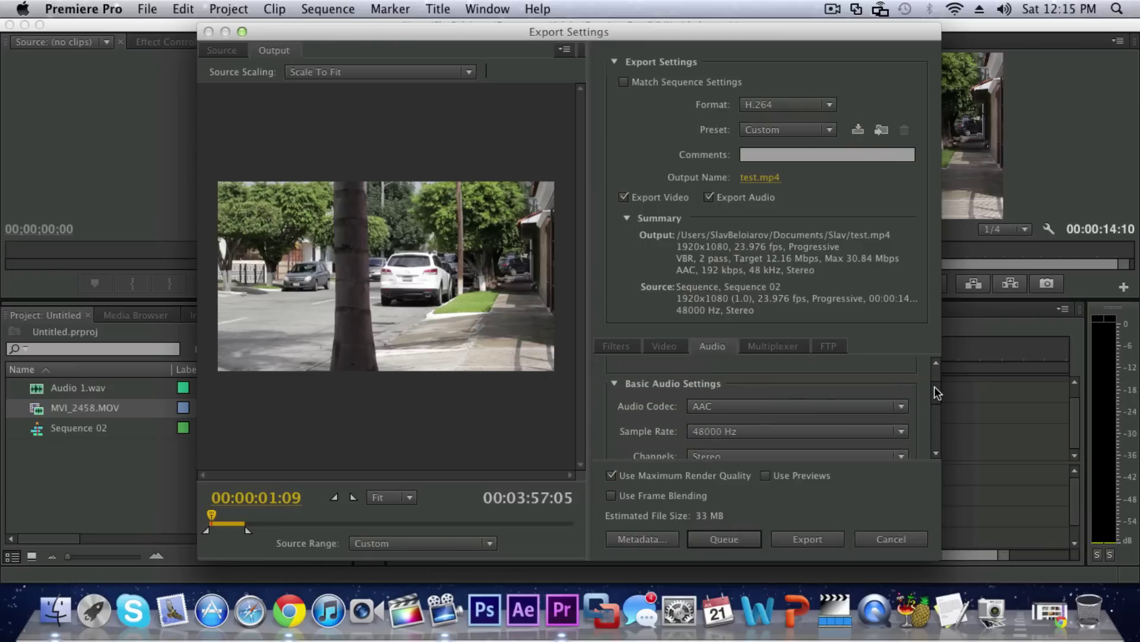
pyautogui.click(819, 408)
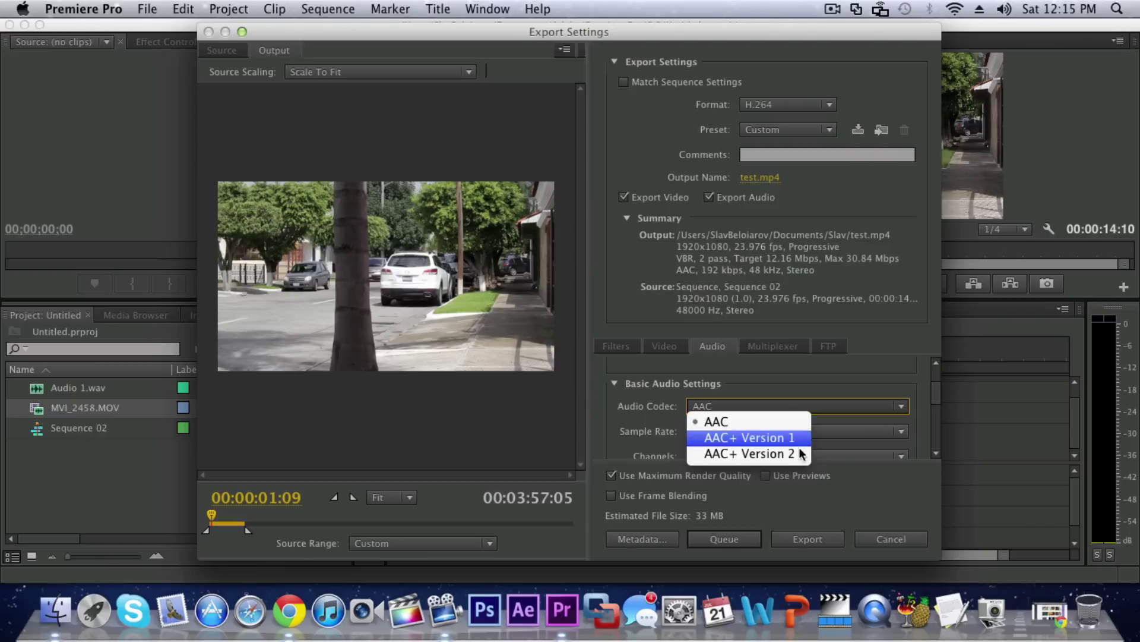
pyautogui.click(749, 422)
pyautogui.scroll(-1, 772, 410)
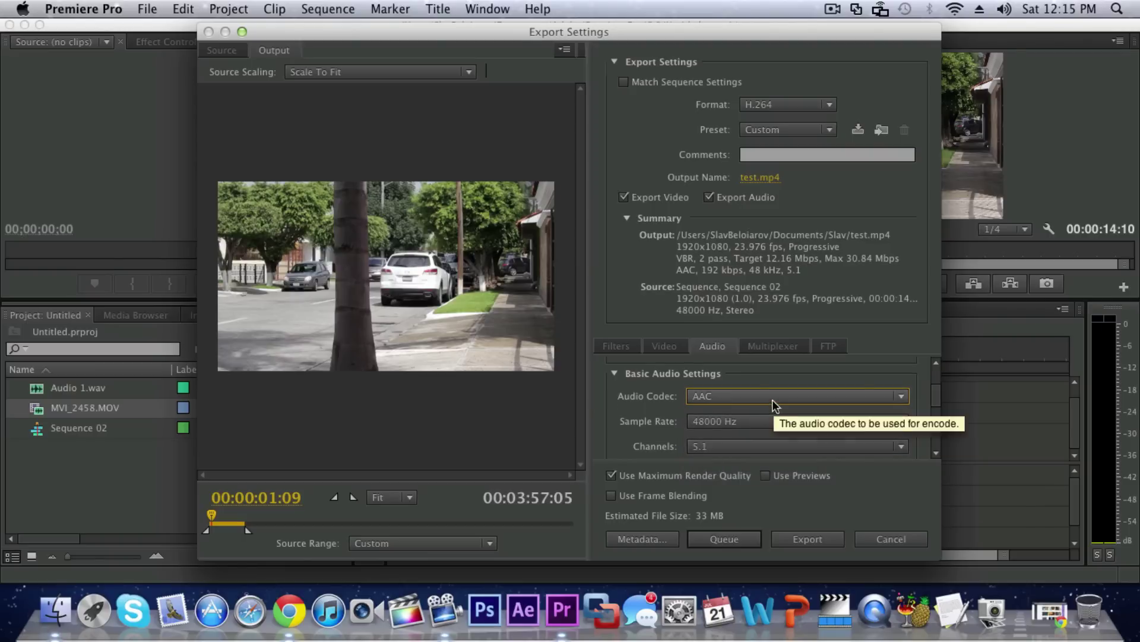
pyautogui.click(758, 420)
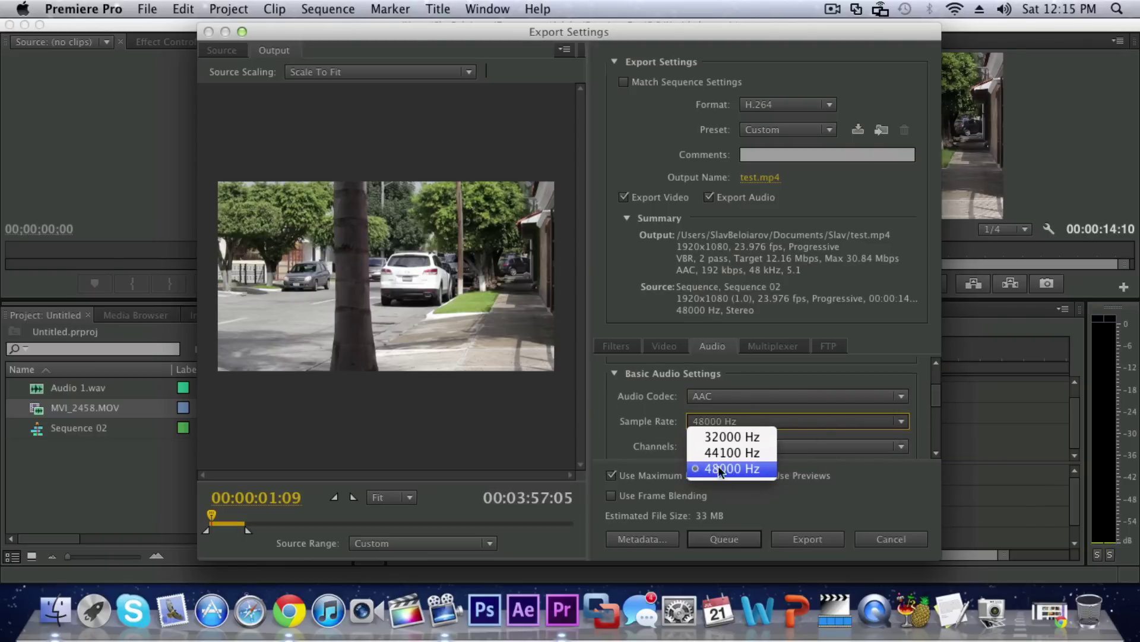
pyautogui.click(745, 469)
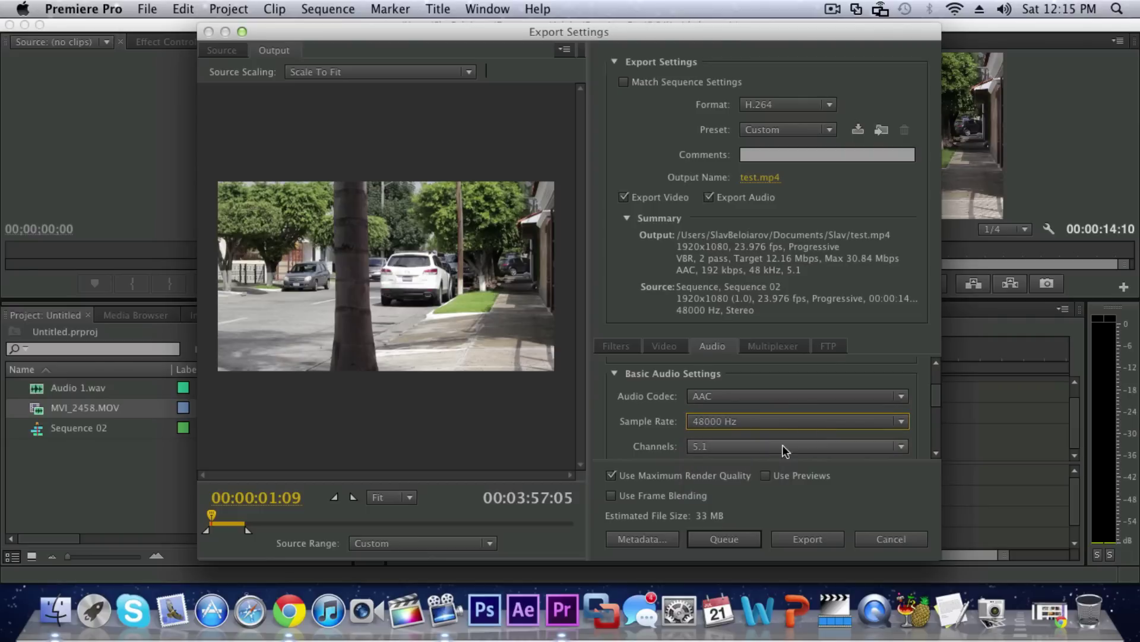
pyautogui.click(776, 446)
pyautogui.click(719, 497)
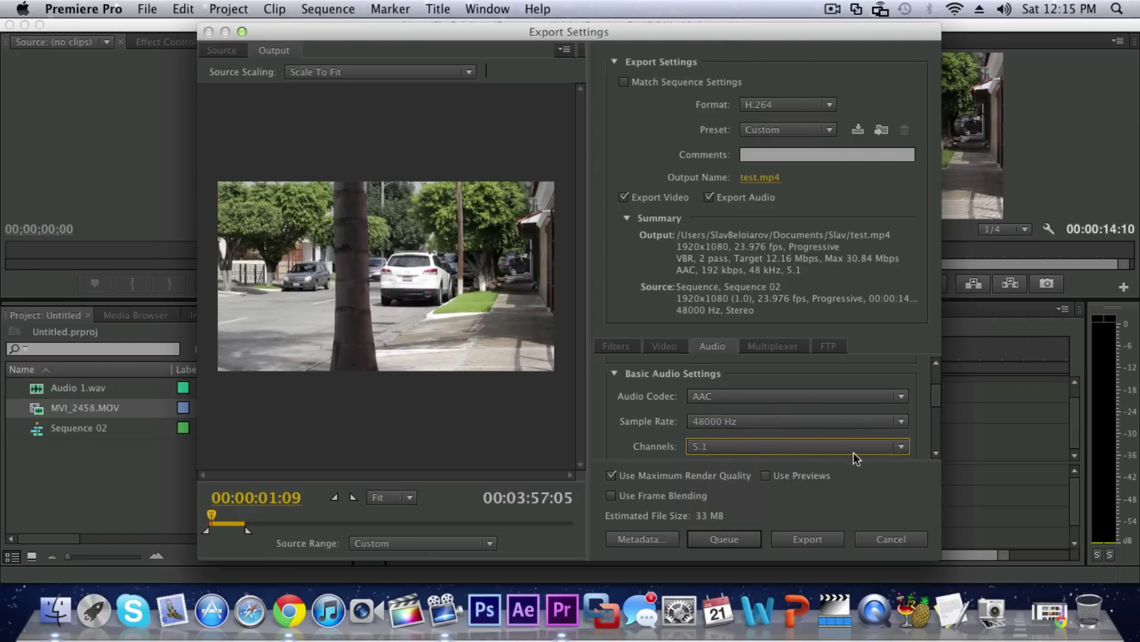
# - Set the audio quality to High and keep the audio bitrate at 192 kbps
pyautogui.moveTo(936, 402); pyautogui.dragTo(932, 418)
pyautogui.click(849, 396)
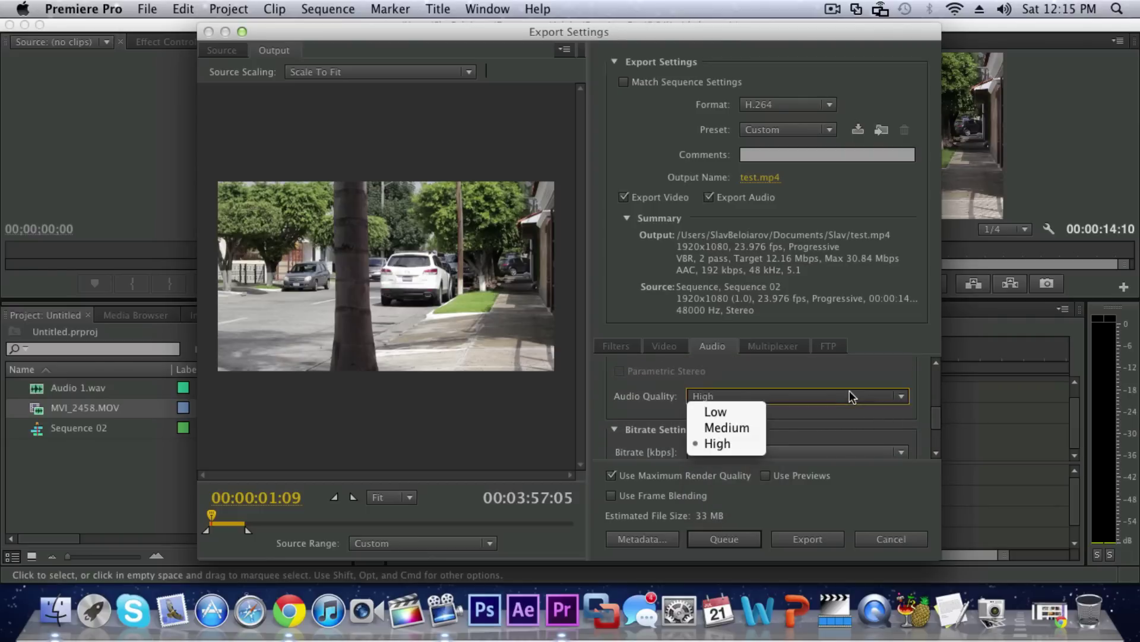
pyautogui.click(712, 445)
pyautogui.moveTo(932, 417); pyautogui.dragTo(934, 424)
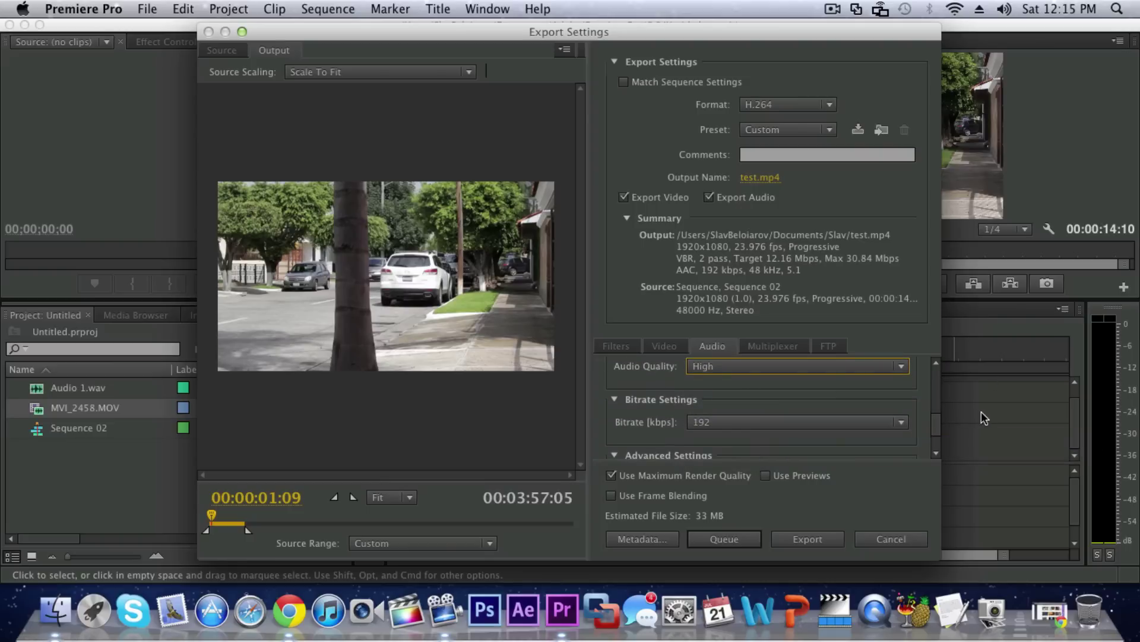
pyautogui.click(865, 432)
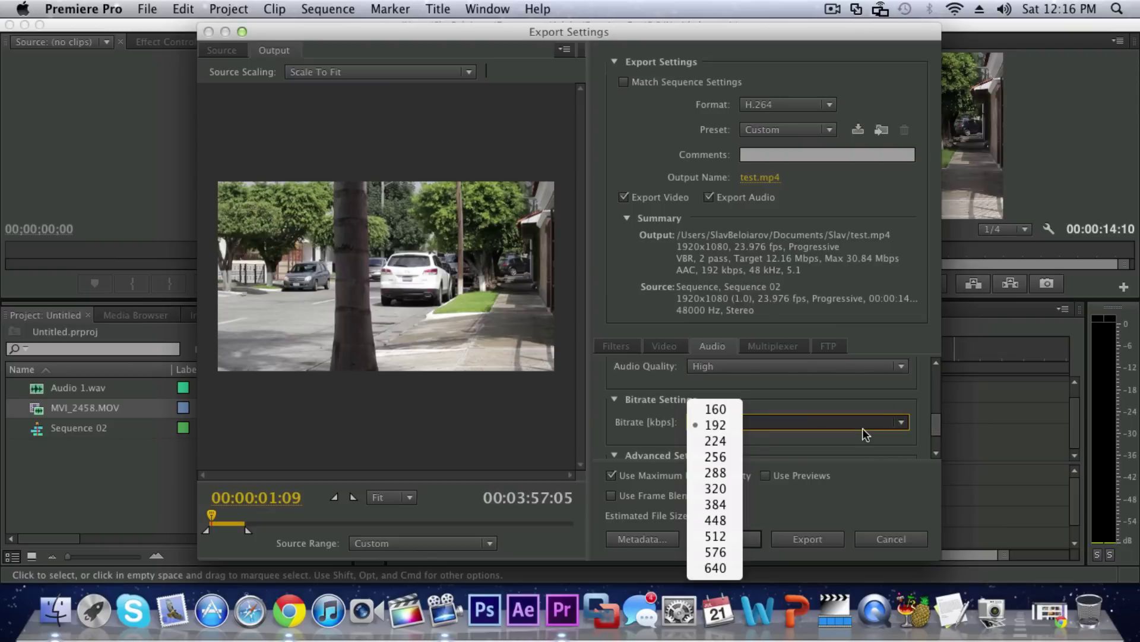
pyautogui.click(863, 427)
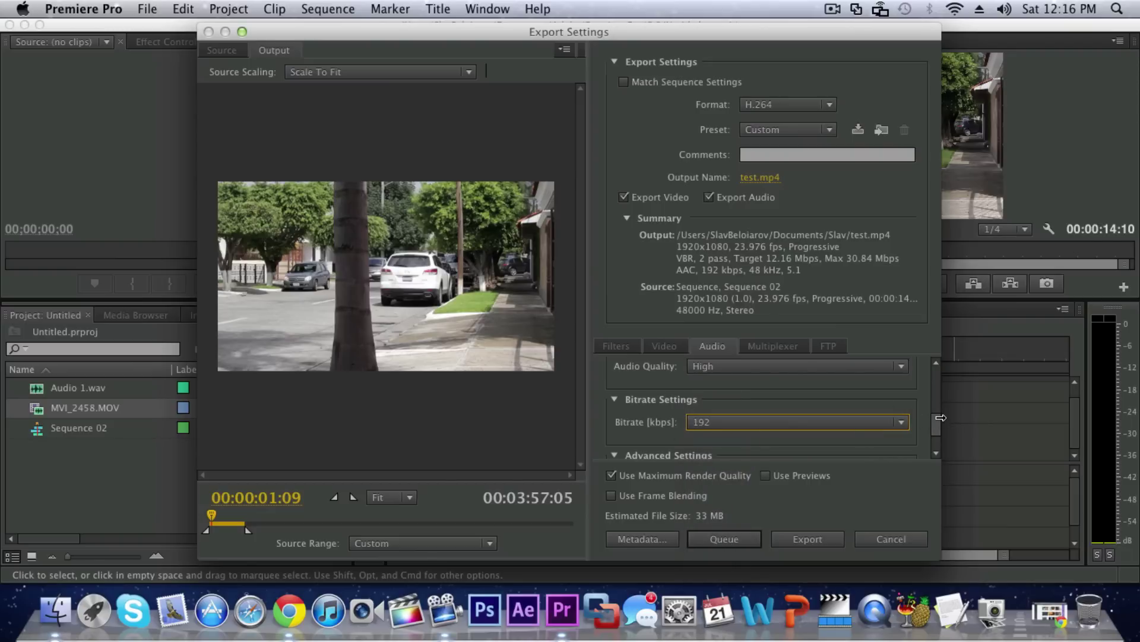
pyautogui.moveTo(935, 430); pyautogui.dragTo(934, 446)
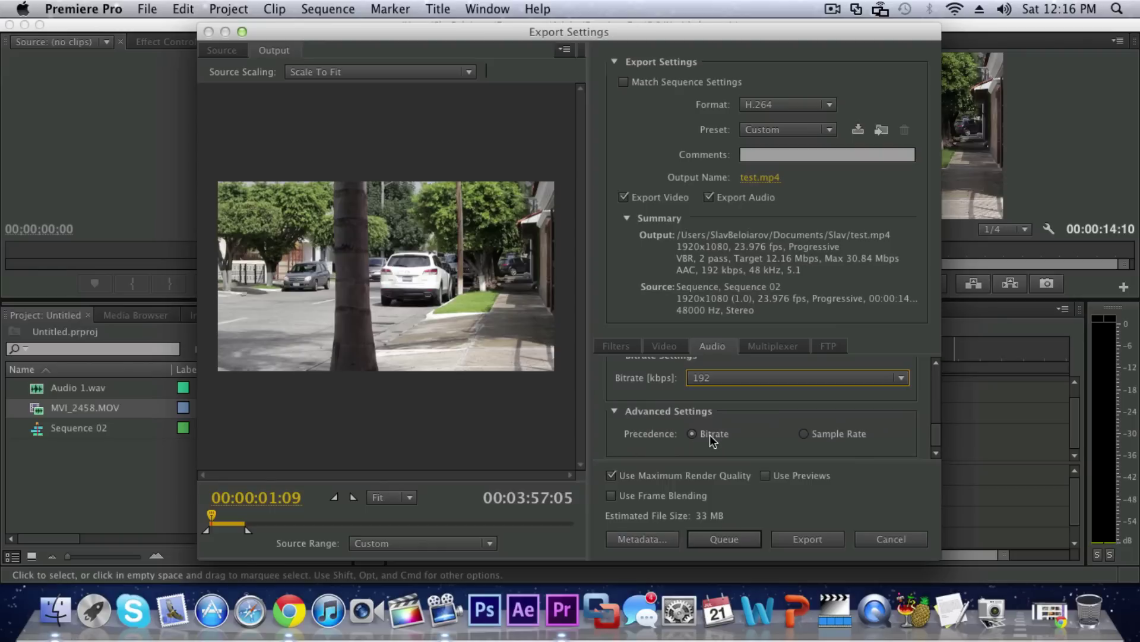
pyautogui.moveTo(930, 440); pyautogui.dragTo(937, 382)
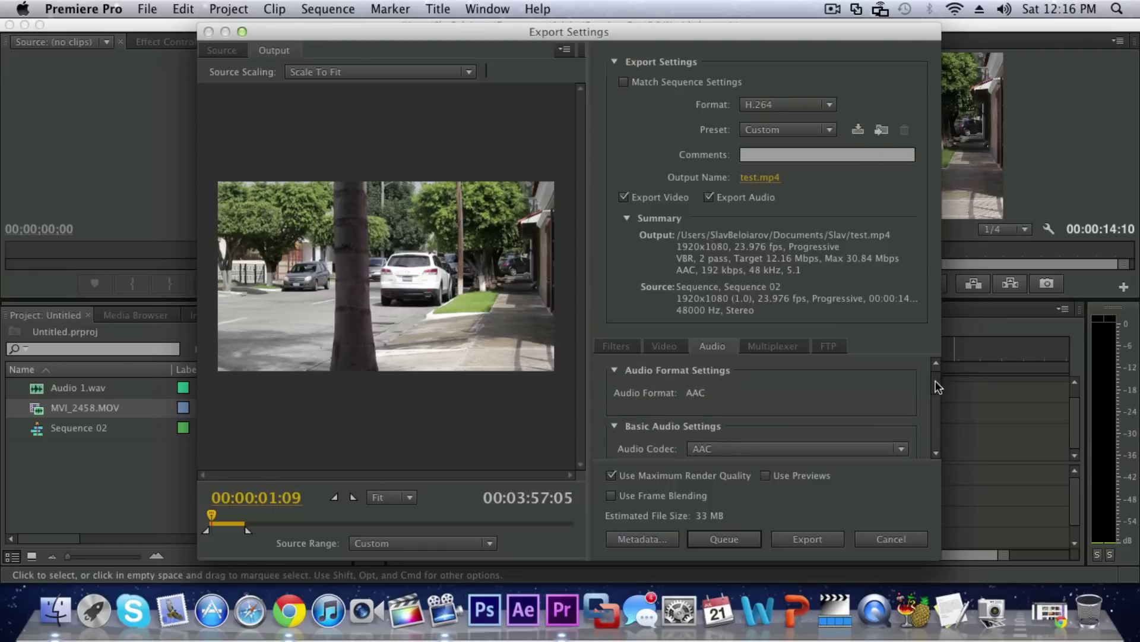
# - Save the current export settings as preset 'Youtube HD Exoport' and select it from the Preset list
pyautogui.click(671, 349)
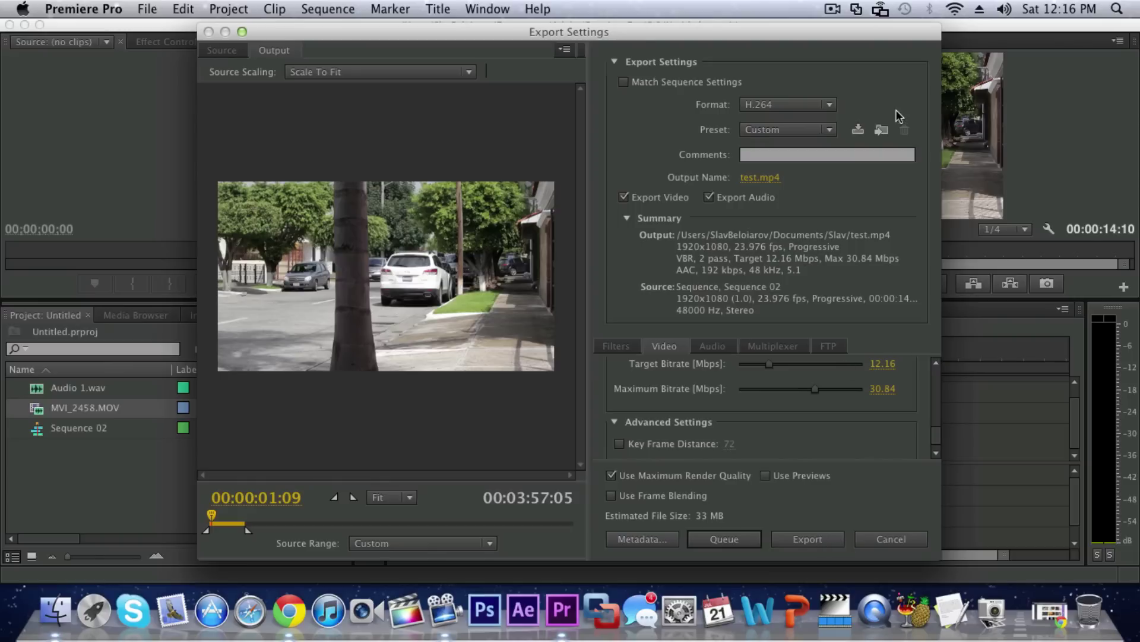
pyautogui.click(860, 129)
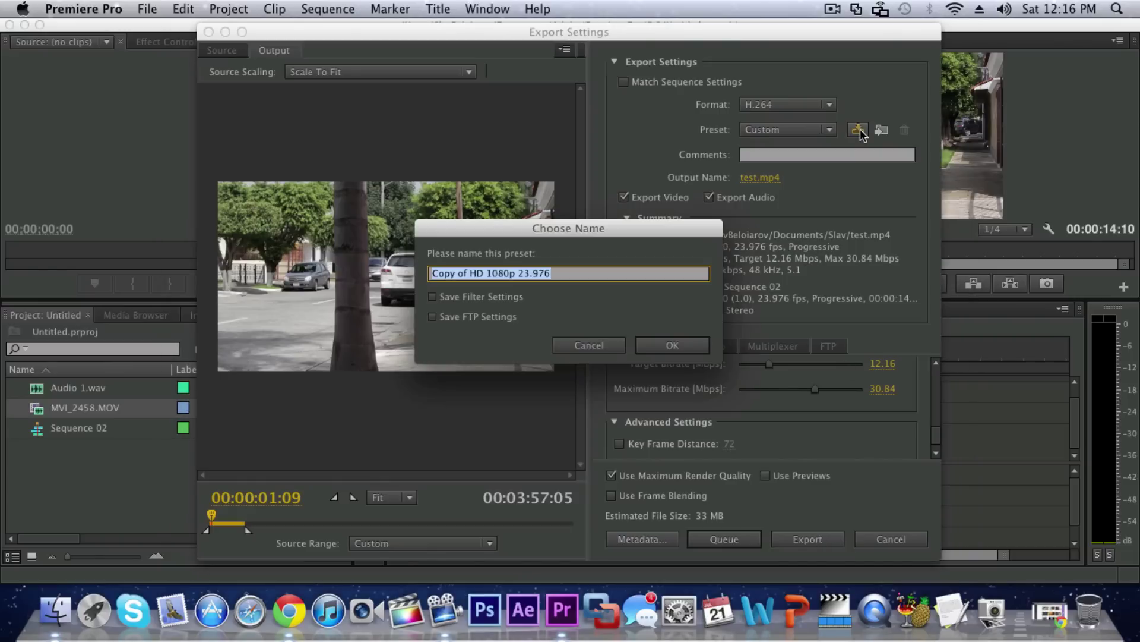
pyautogui.write('Yo')
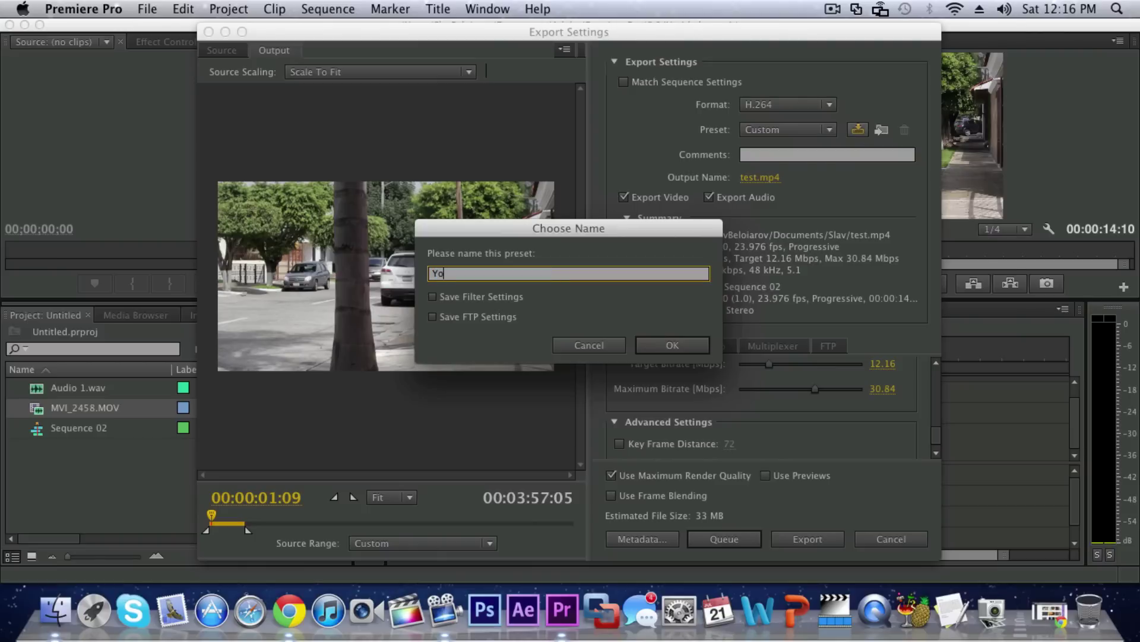
pyautogui.write('utube HD Exoport')
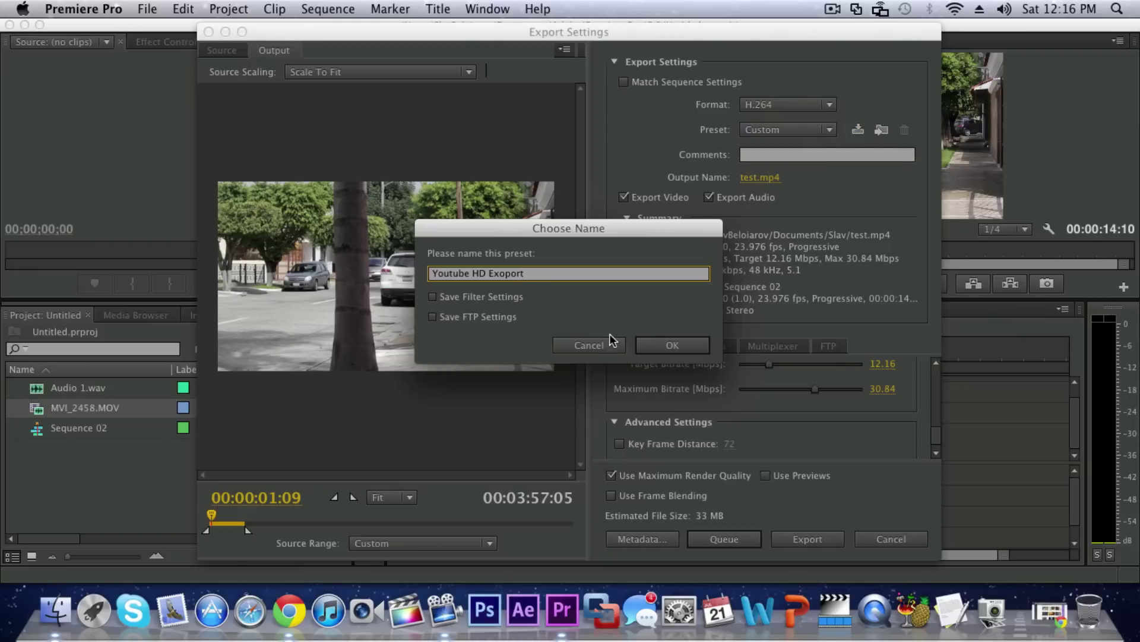
pyautogui.click(672, 345)
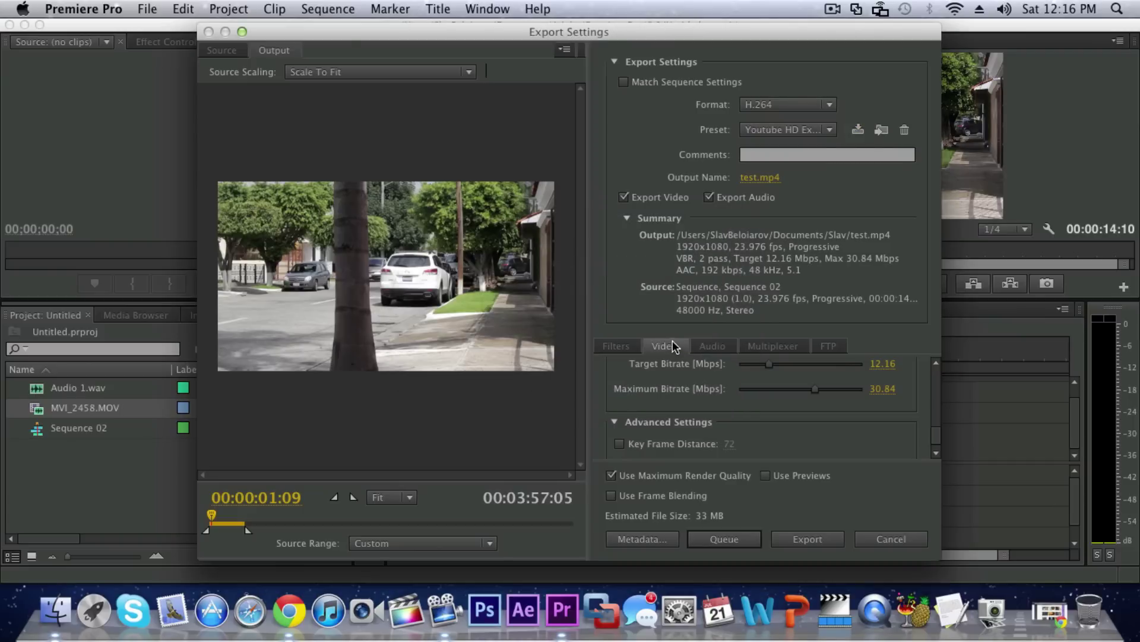
pyautogui.click(832, 129)
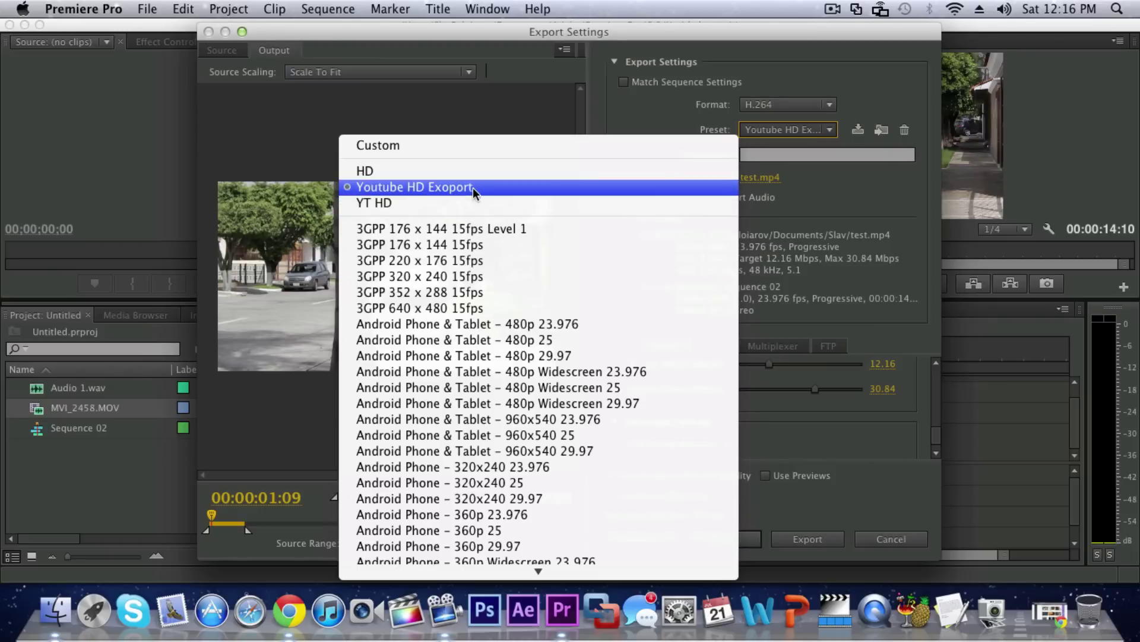
pyautogui.click(436, 186)
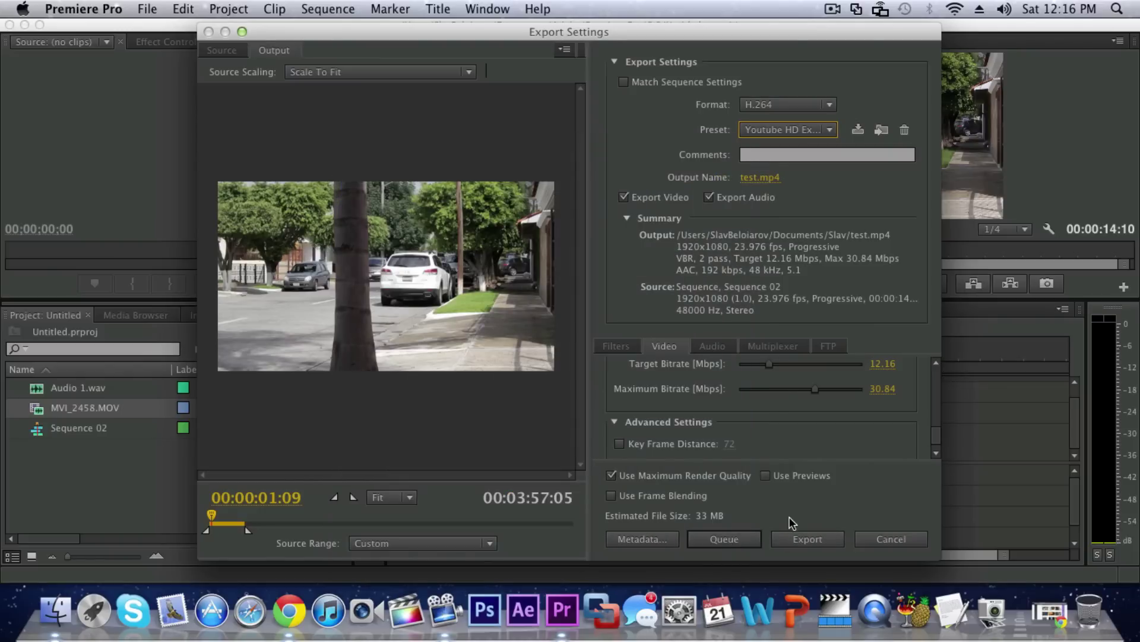
# - Export Sequence 02 to test.mp4 and move the encoding progress window out of the way
pyautogui.click(793, 541)
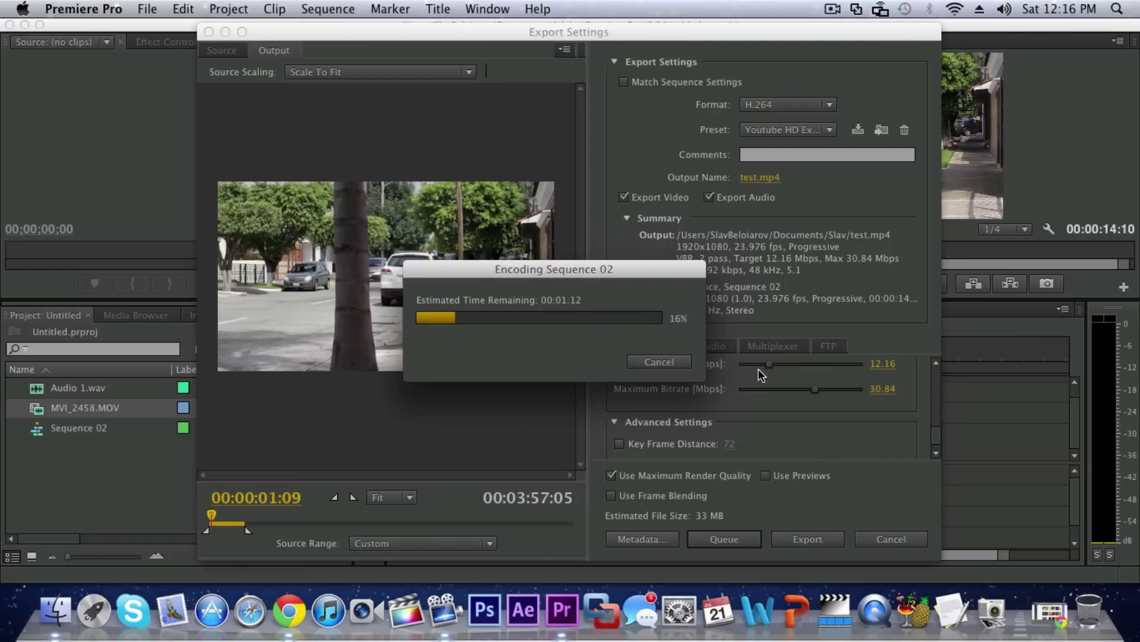
pyautogui.moveTo(587, 272); pyautogui.dragTo(633, 269)
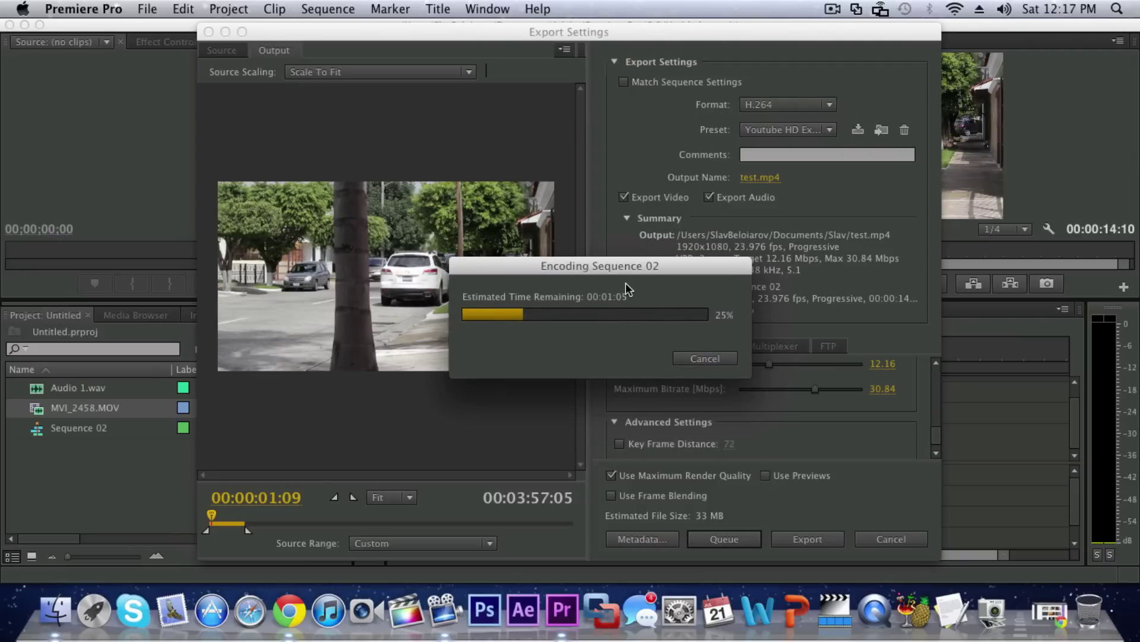
pyautogui.moveTo(618, 272); pyautogui.dragTo(589, 241)
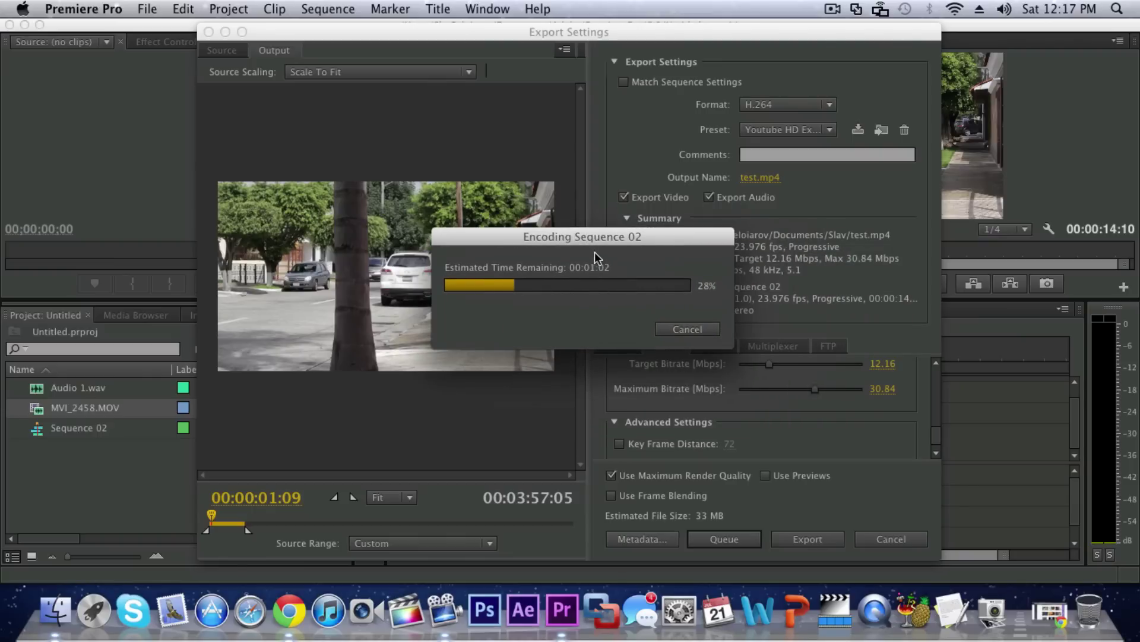